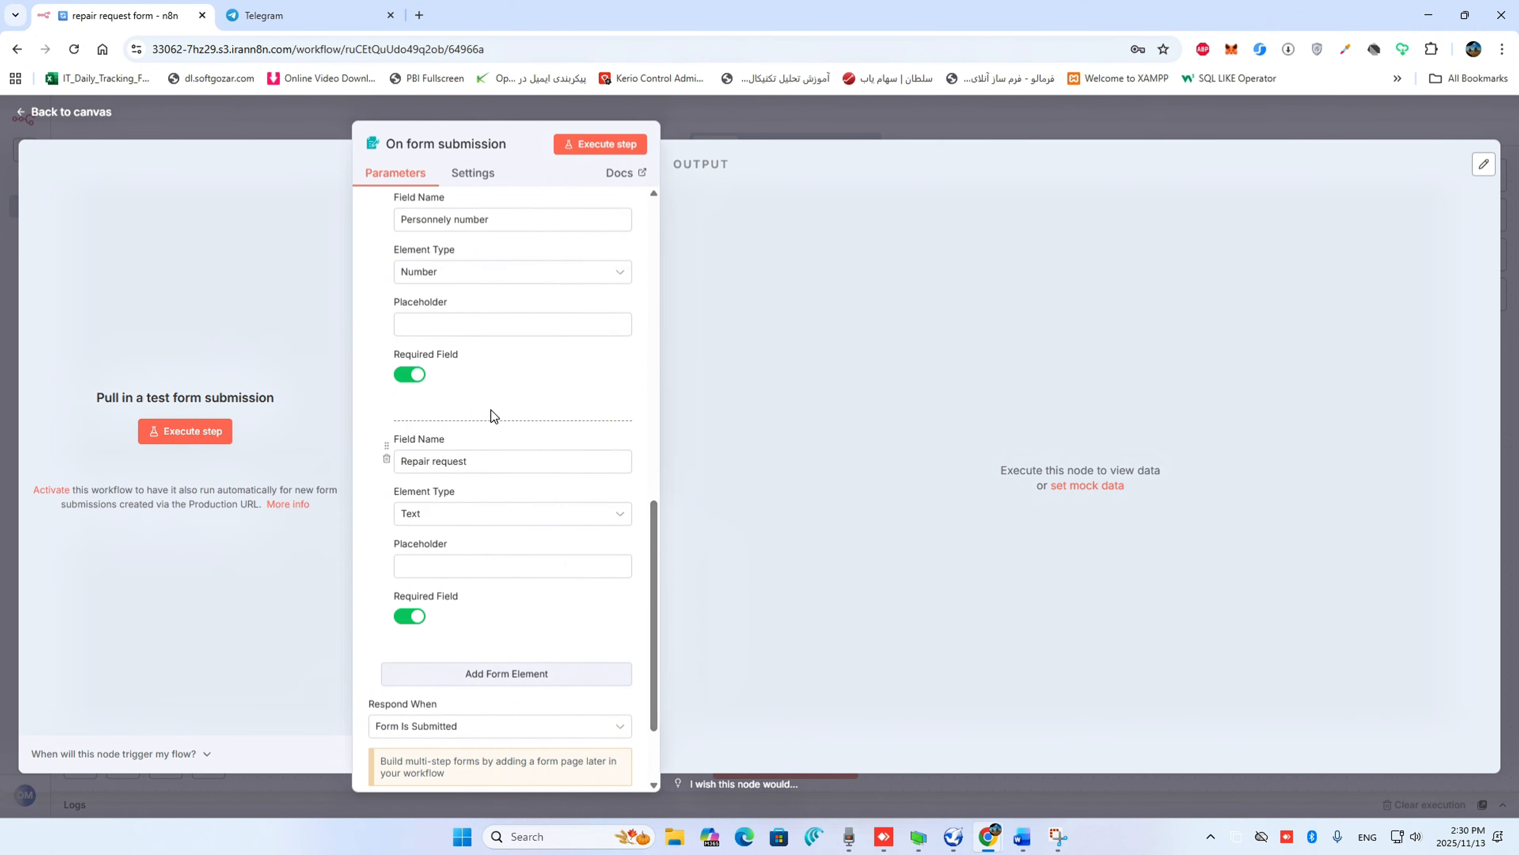
{"action": "scroll", "coordinate": [416, 364], "scroll_direction": "up", "scroll_amount": 1}
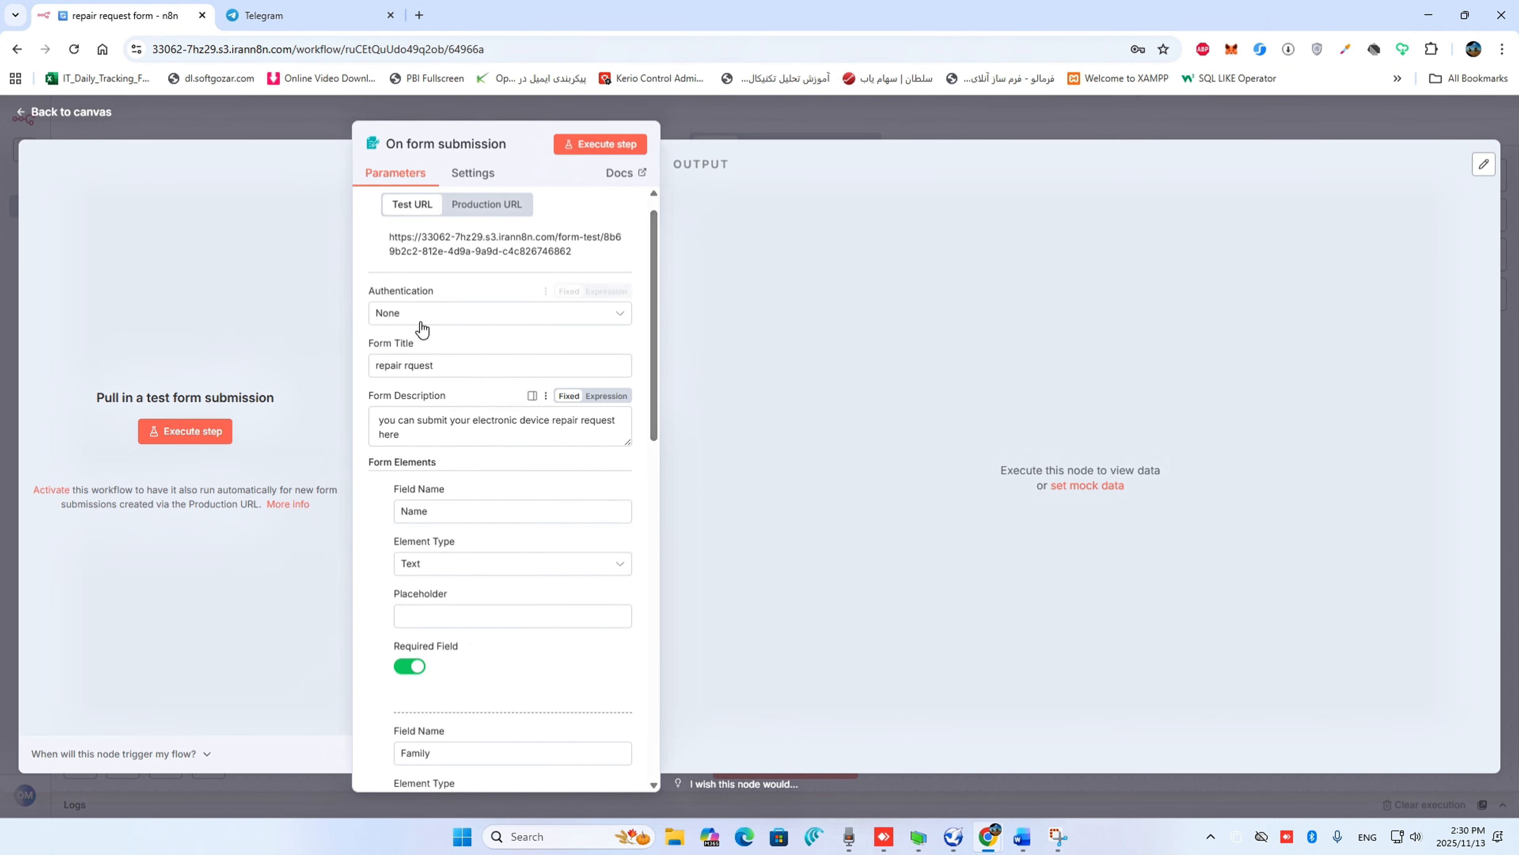
Correct the form title to "repair request" and return to the workflow canvas
{"action": "left_click", "coordinate": [415, 366]}
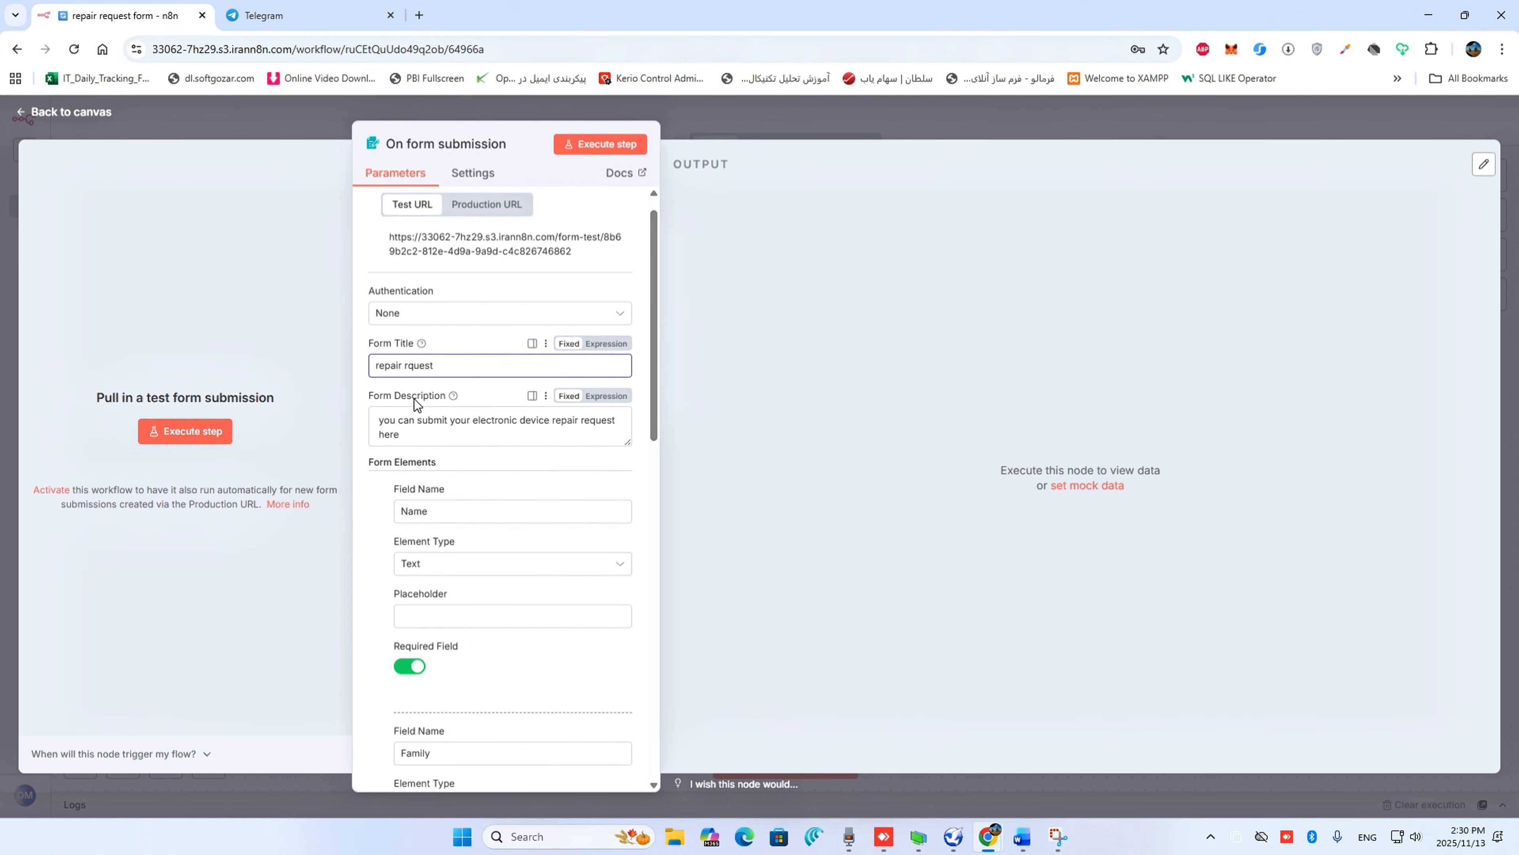
{"action": "left_click", "coordinate": [78, 114]}
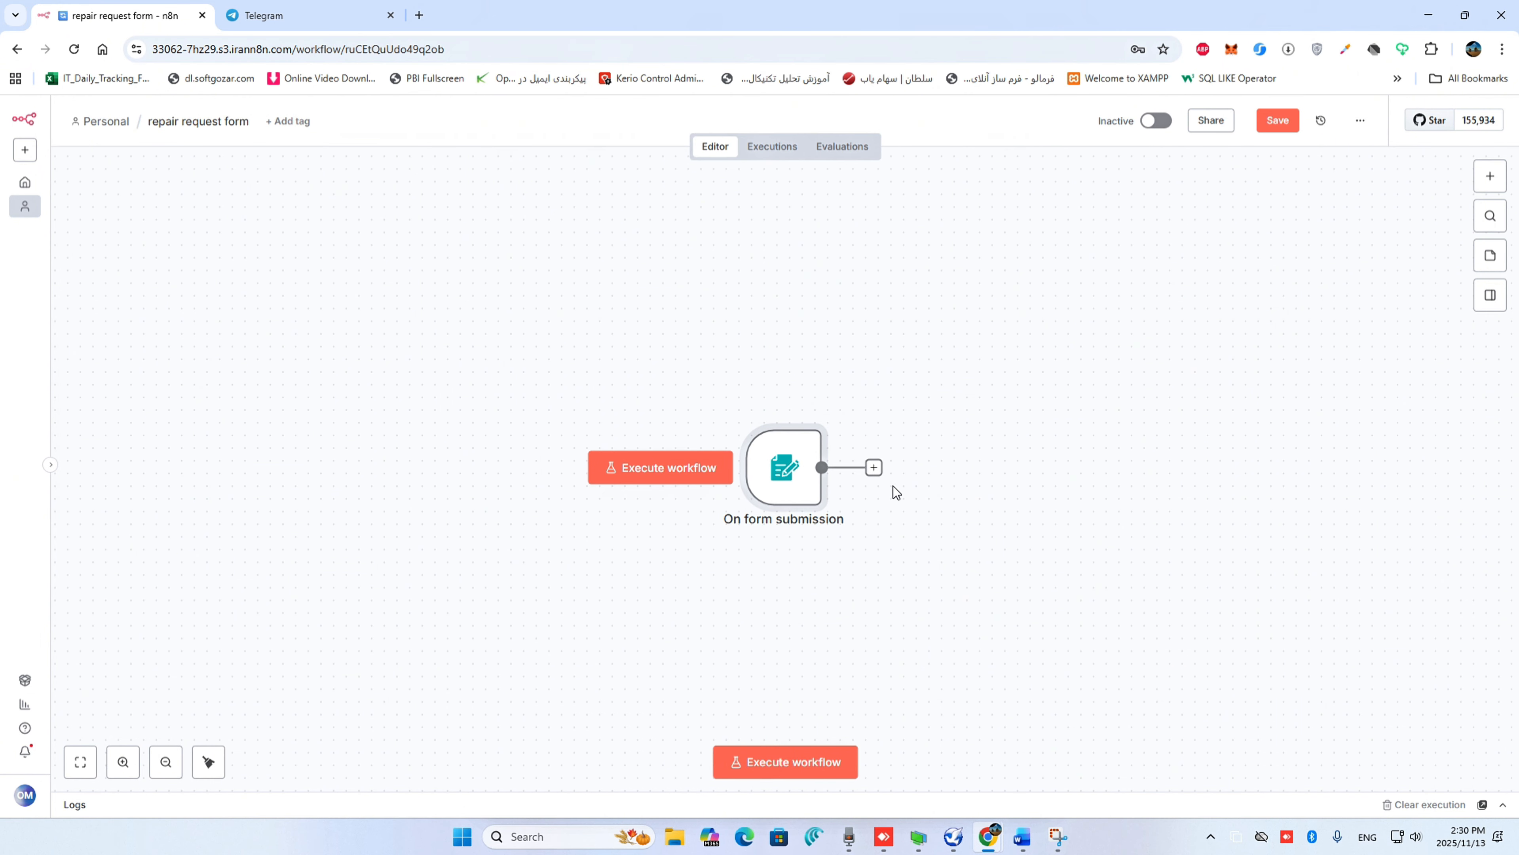
Add a Telegram "Send a text message" node after the On form submission trigger
{"action": "left_click", "coordinate": [874, 468]}
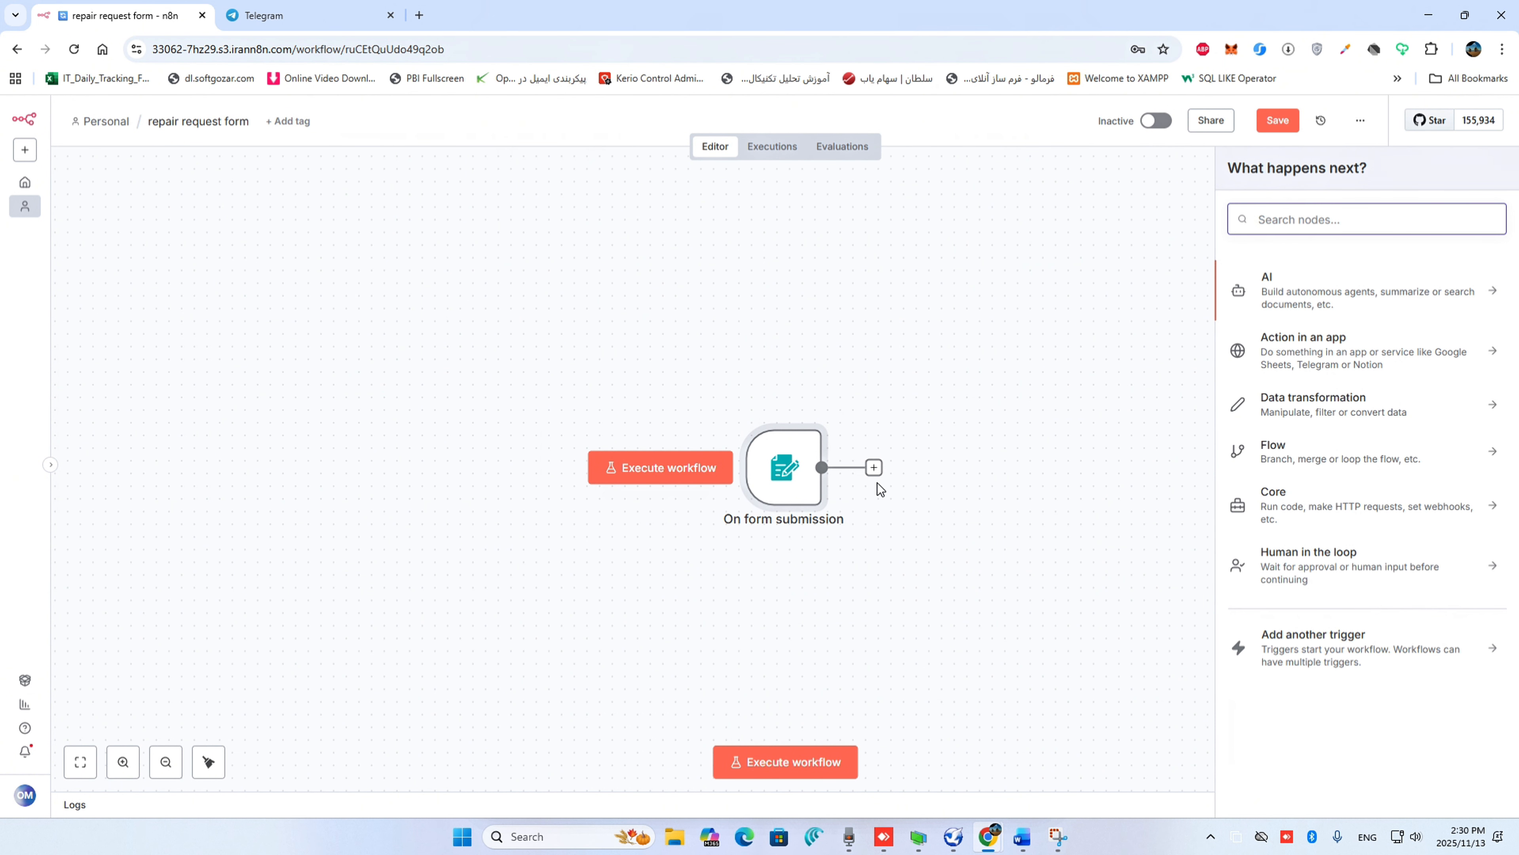
{"action": "type", "text": "telegram"}
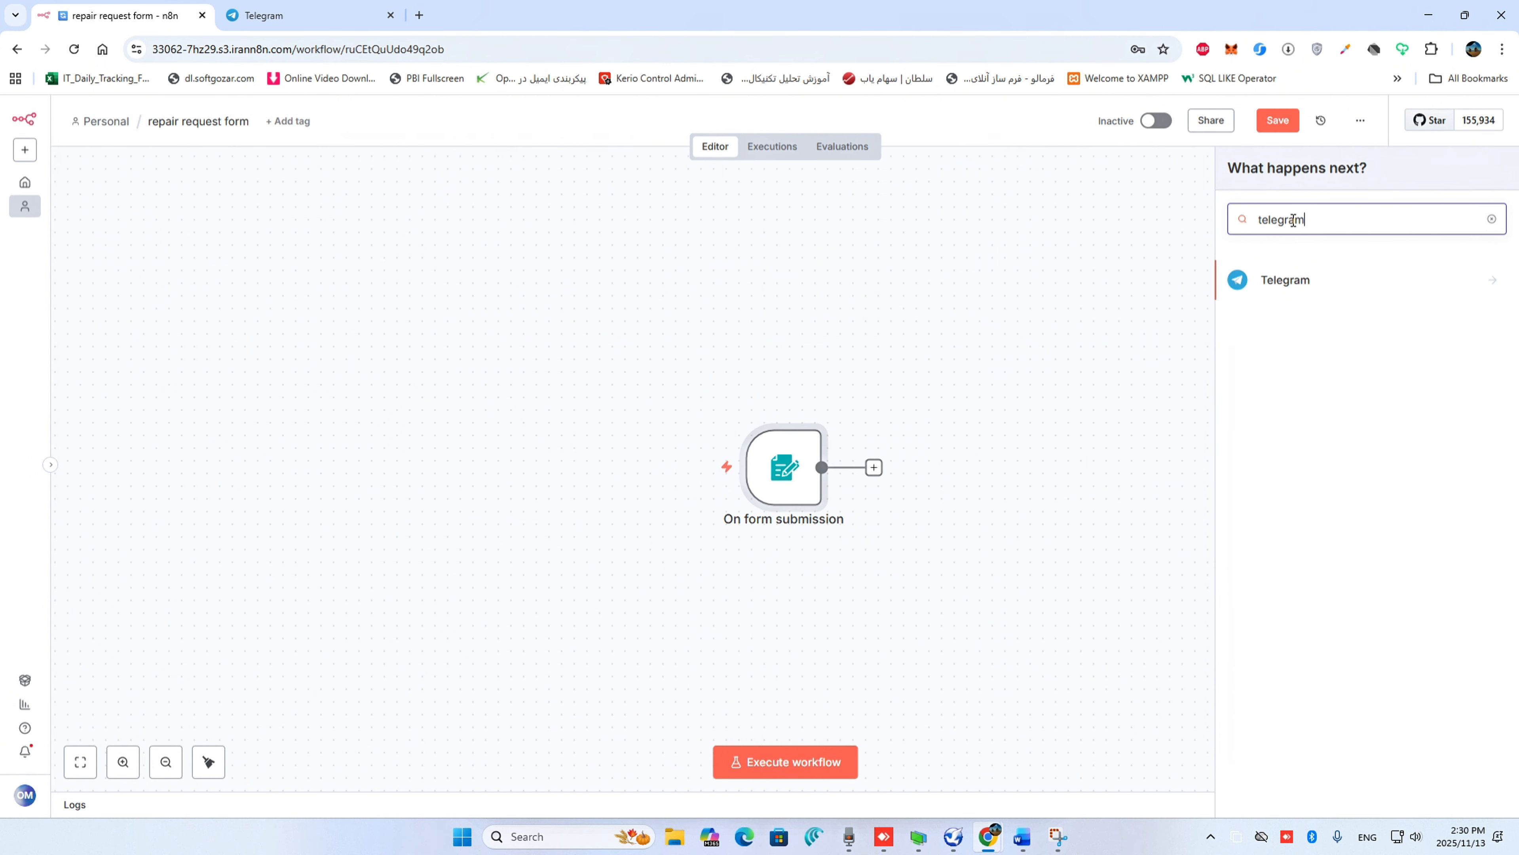
{"action": "left_click", "coordinate": [1331, 292]}
{"action": "scroll", "coordinate": [1344, 601], "scroll_direction": "down", "scroll_amount": 3}
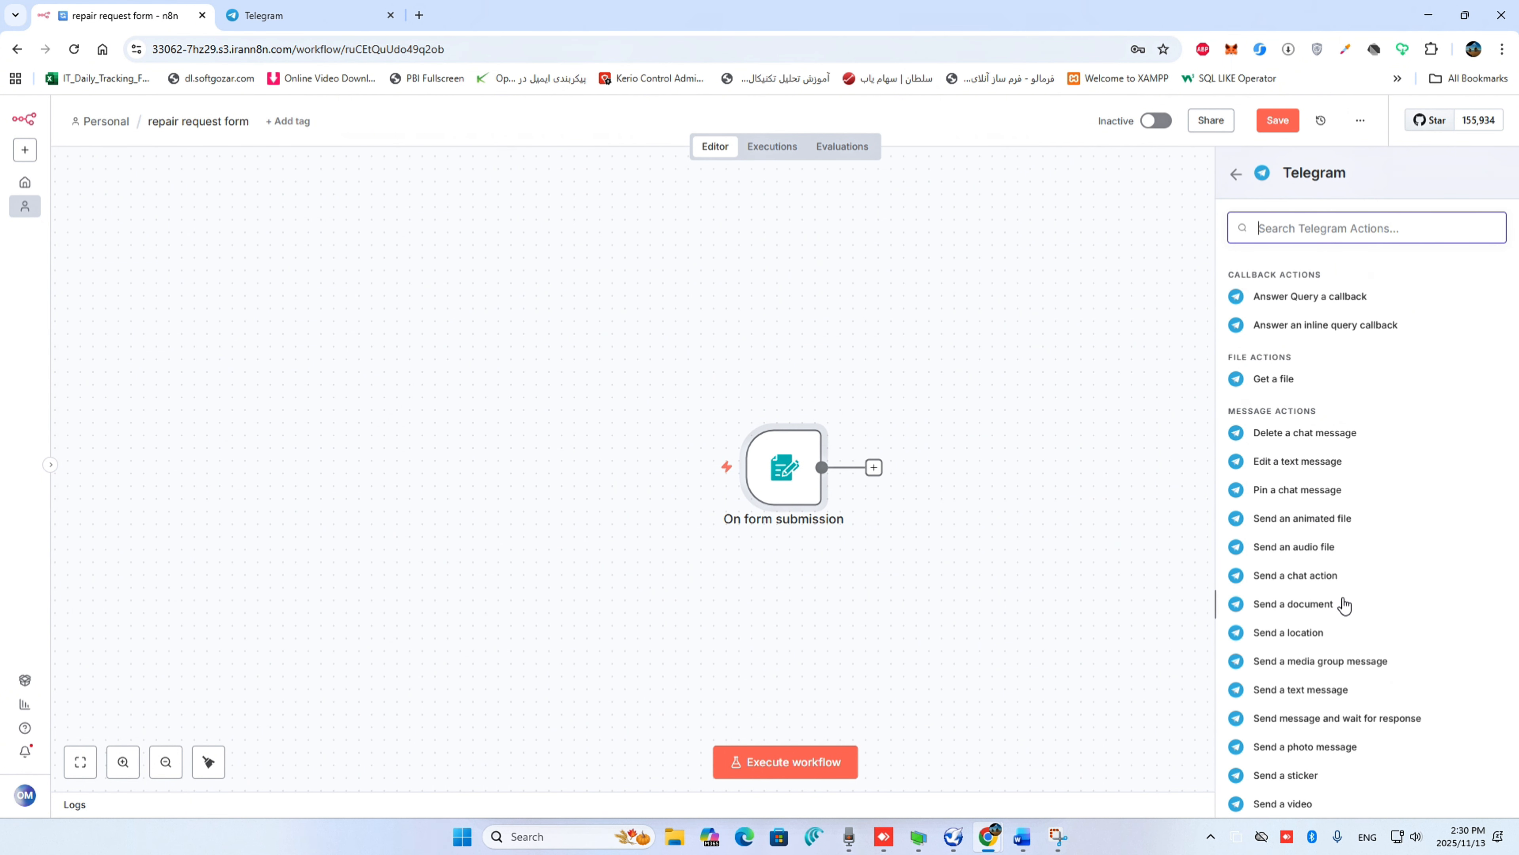
{"action": "left_click", "coordinate": [1333, 689]}
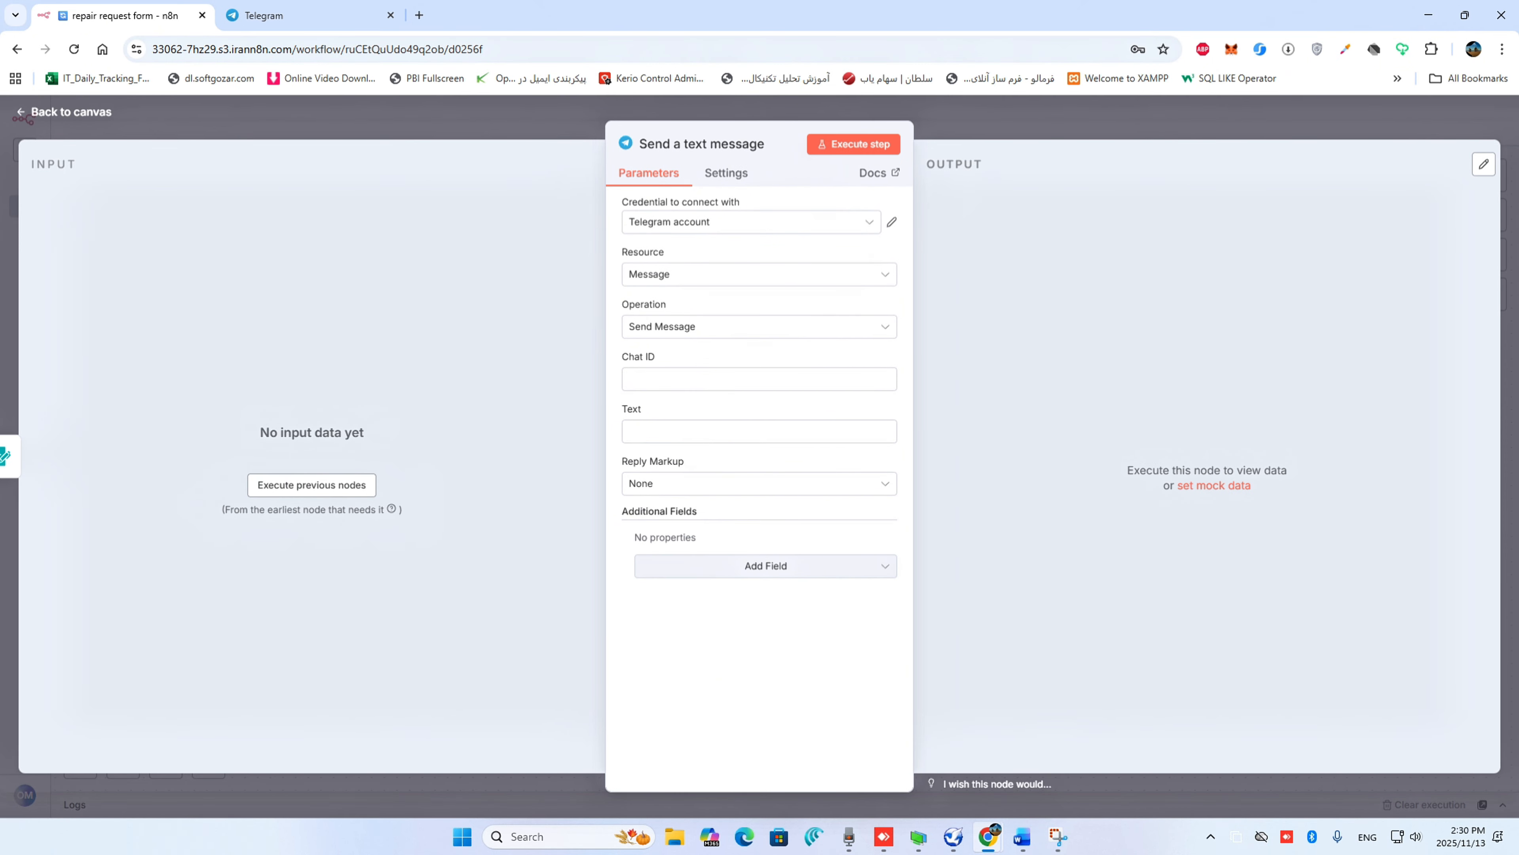
Select the Telegram account credential for the message node and paste the recipient's chat ID
{"action": "left_click", "coordinate": [743, 230]}
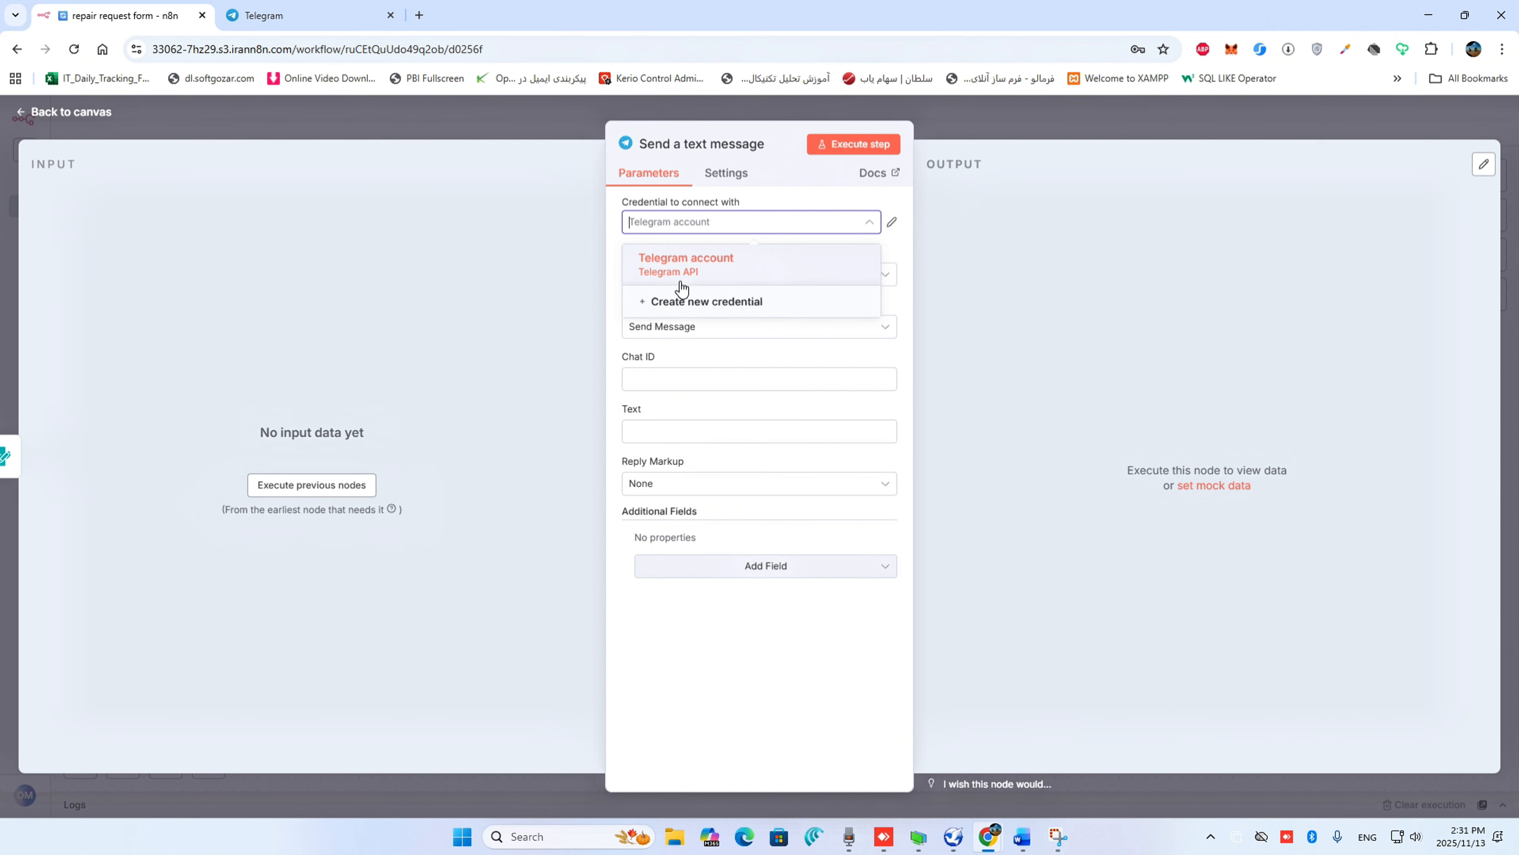
{"action": "left_click", "coordinate": [709, 276]}
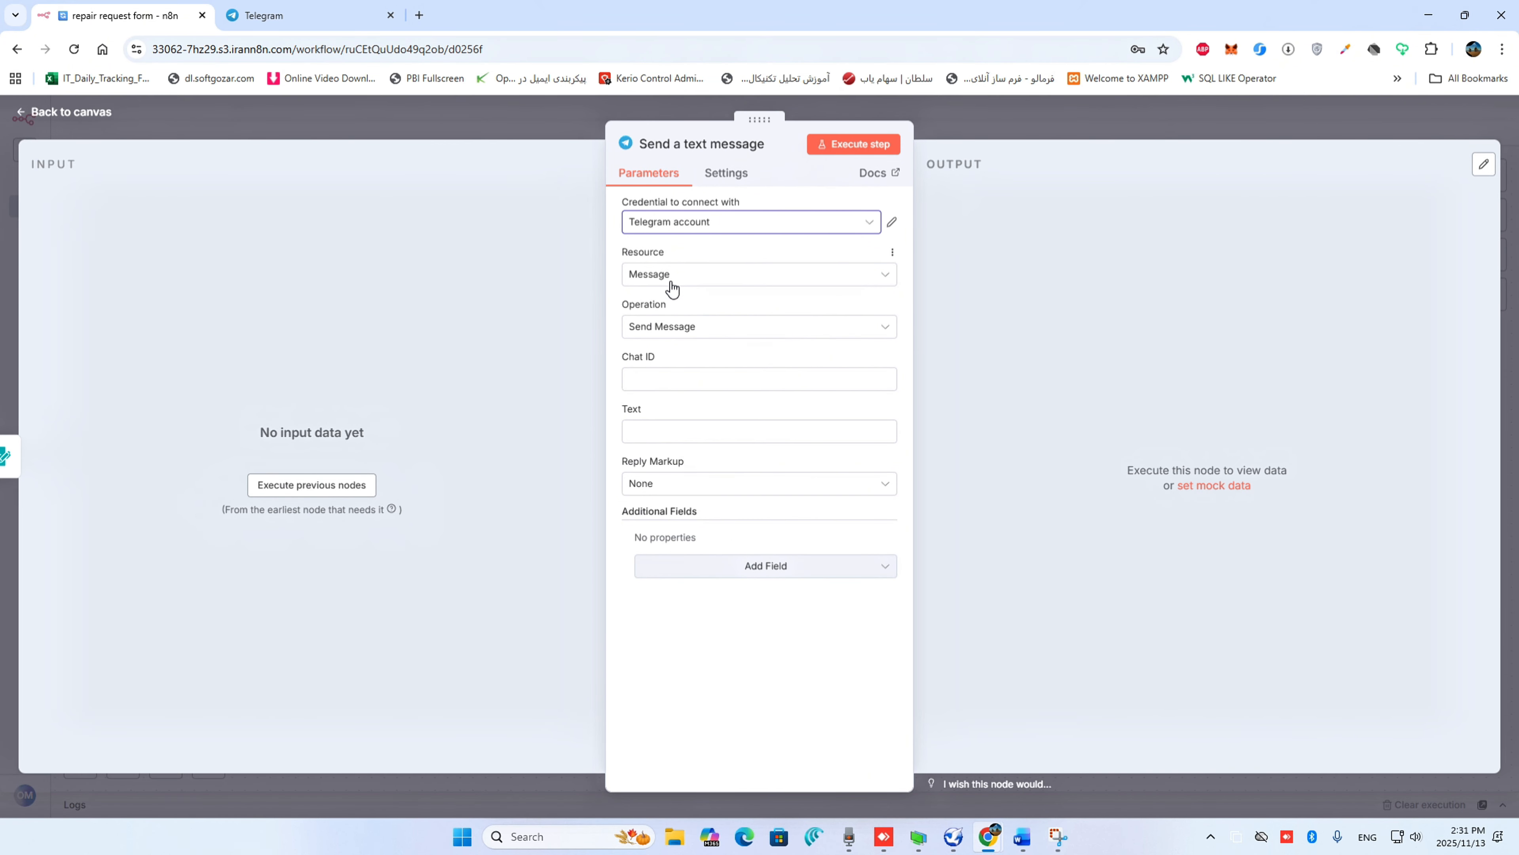
{"action": "left_click", "coordinate": [653, 375]}
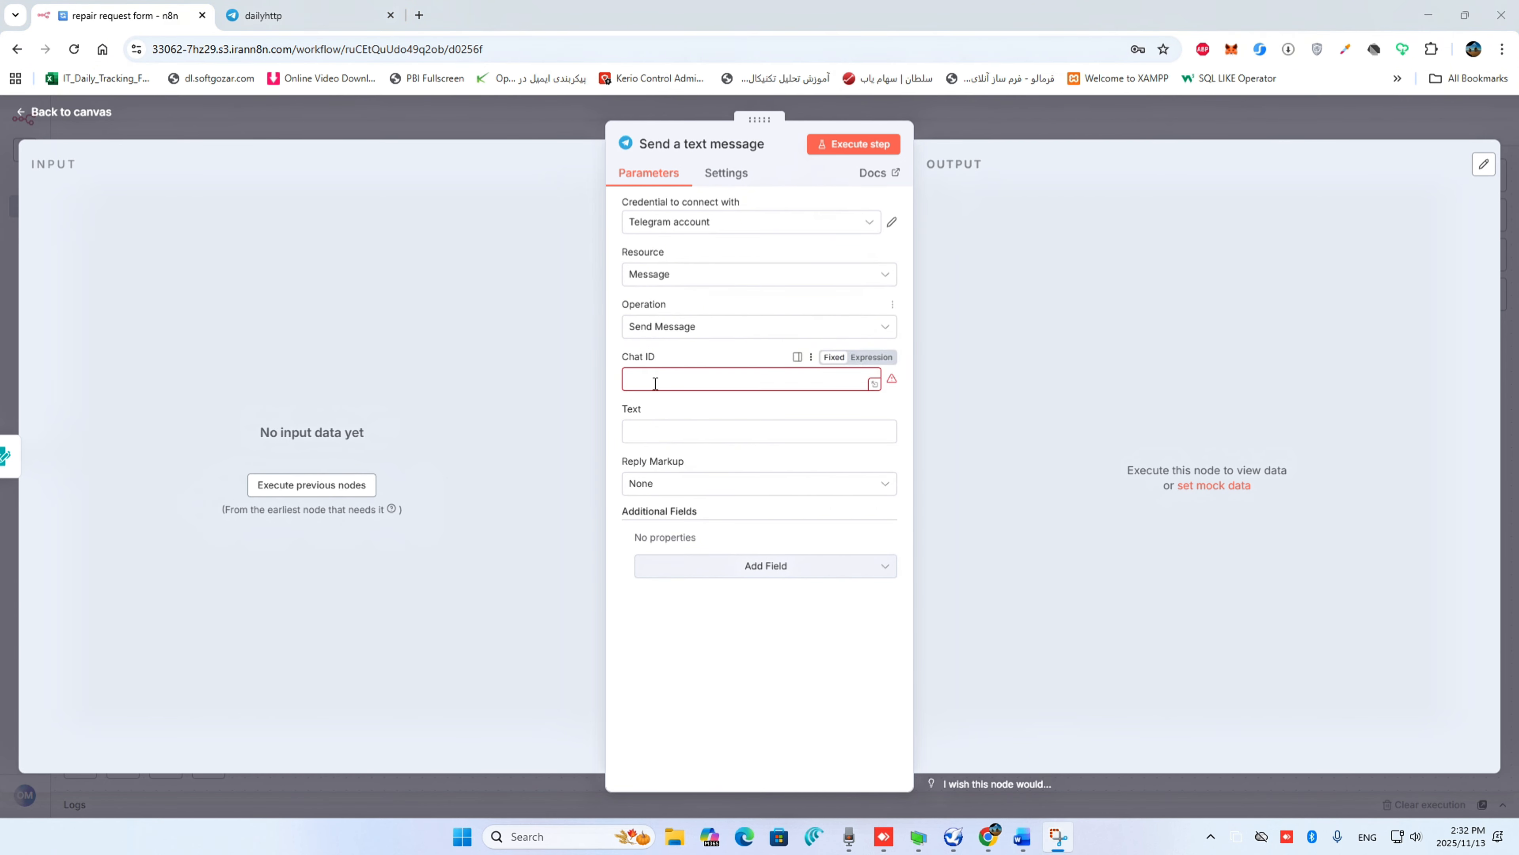
{"action": "key", "text": "ctrl+v"}
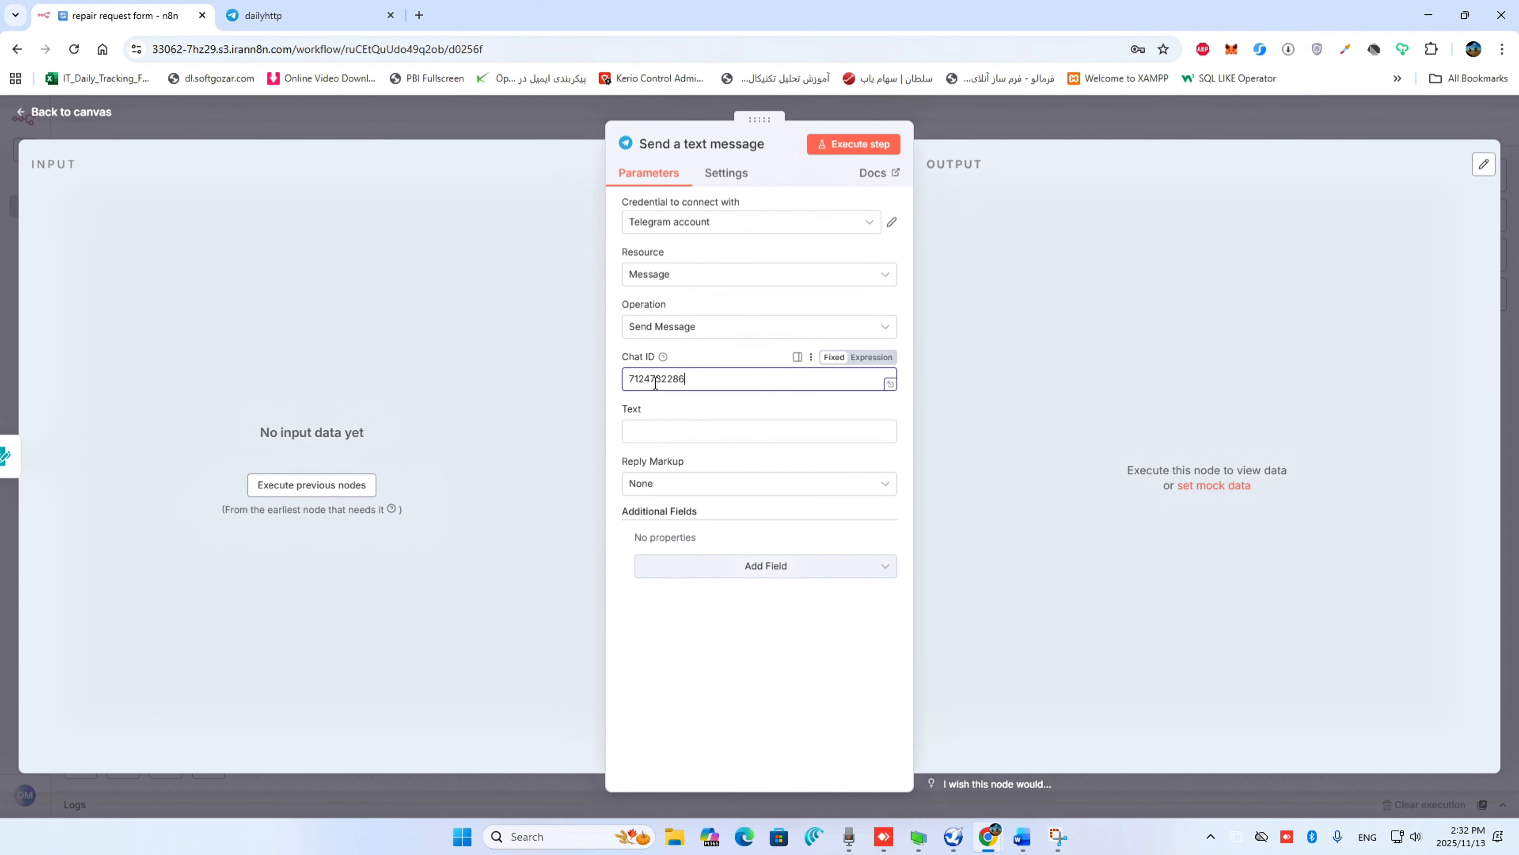
Set the Telegram message text to "hi"
{"action": "left_click", "coordinate": [671, 432]}
{"action": "type", "text": "h"}
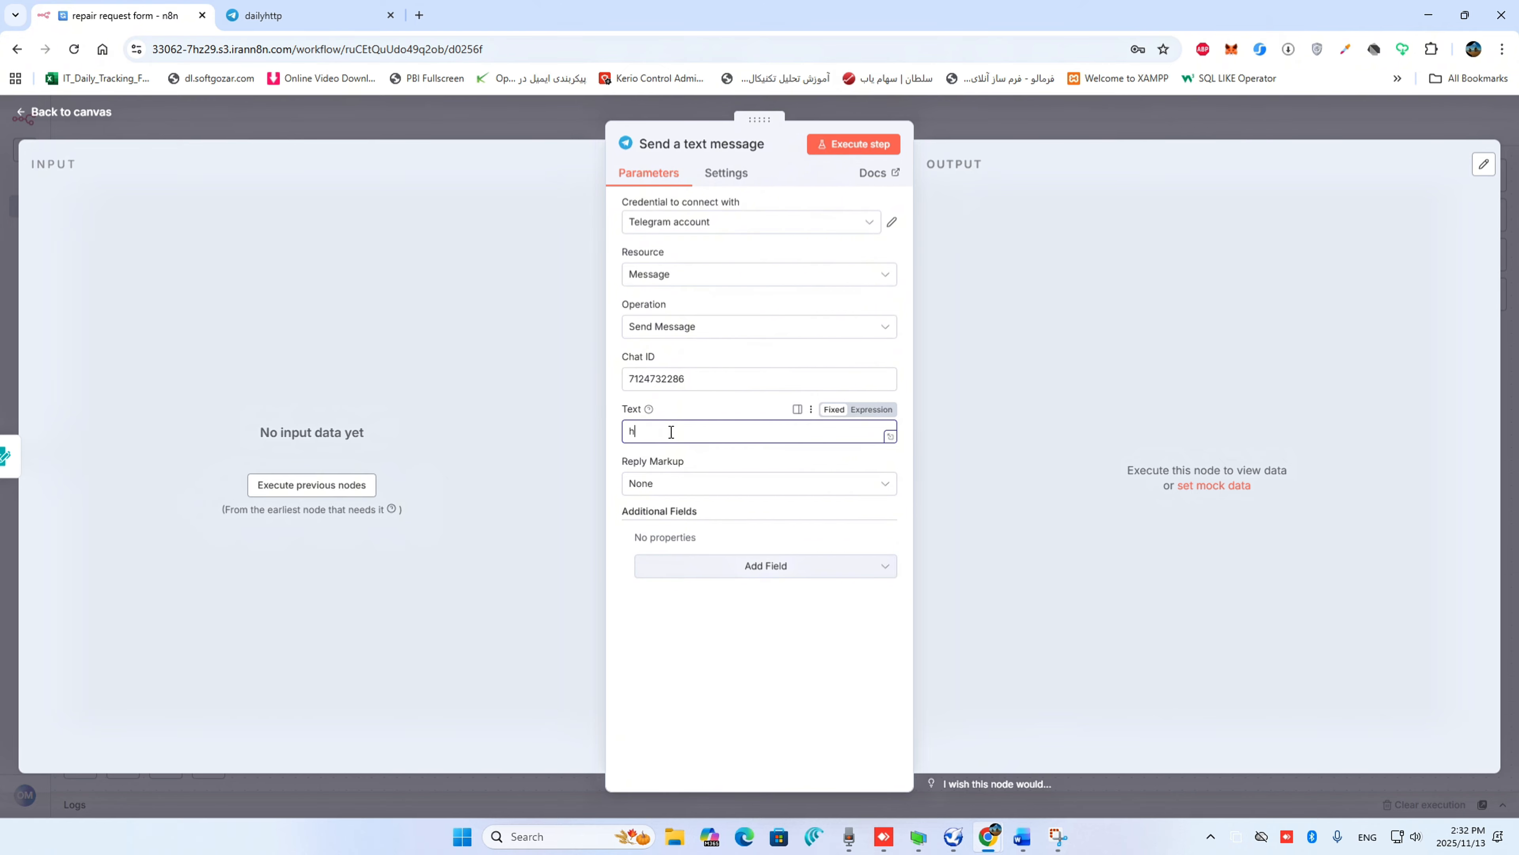
{"action": "type", "text": "i"}
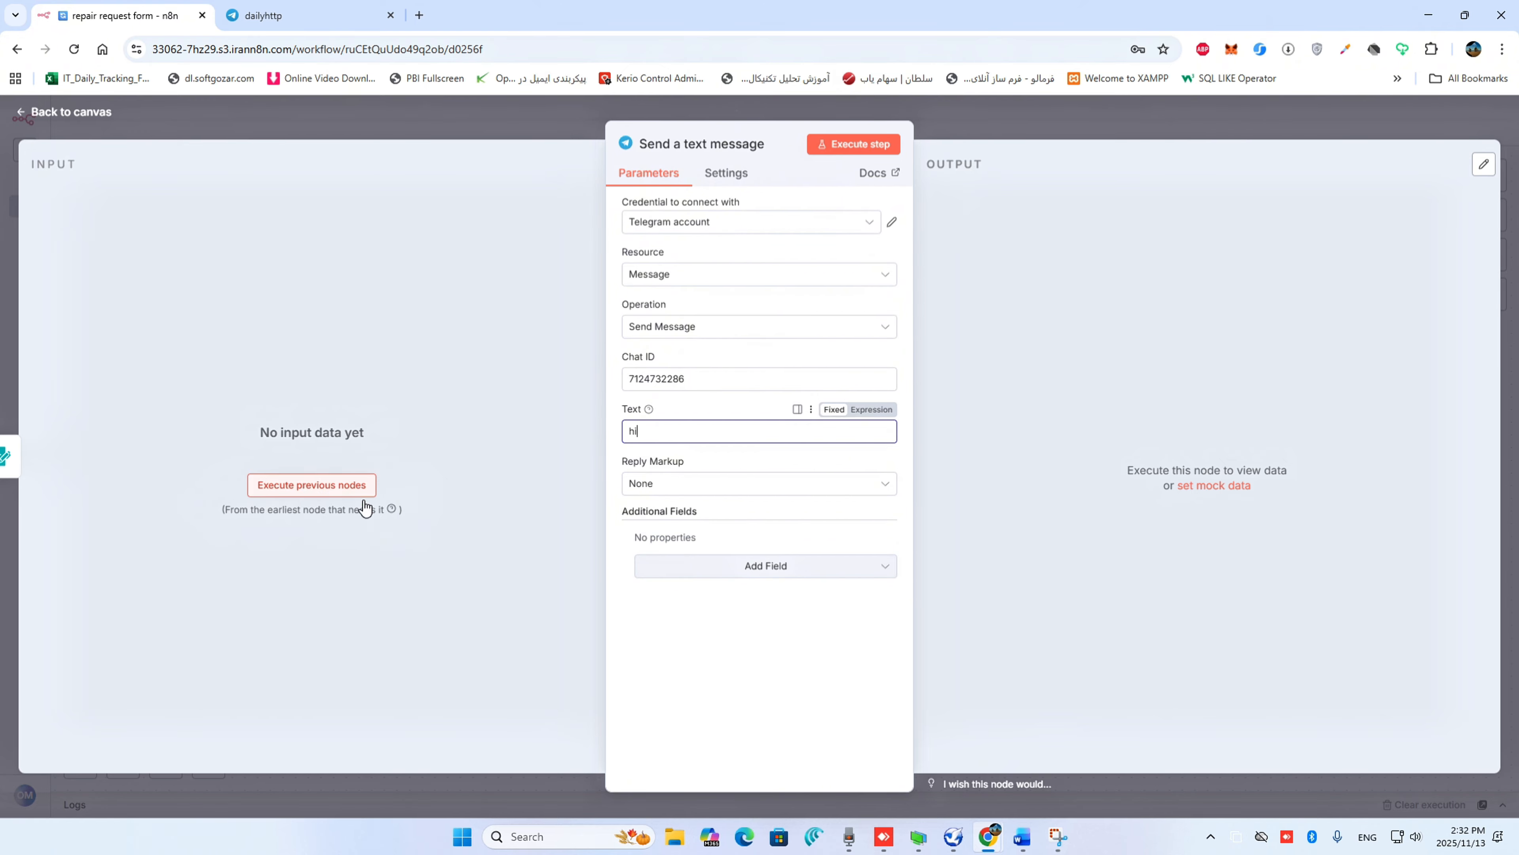
Execute the previous nodes and fill in the requester's name, family name and personnel number in the test form
{"action": "left_click", "coordinate": [319, 484]}
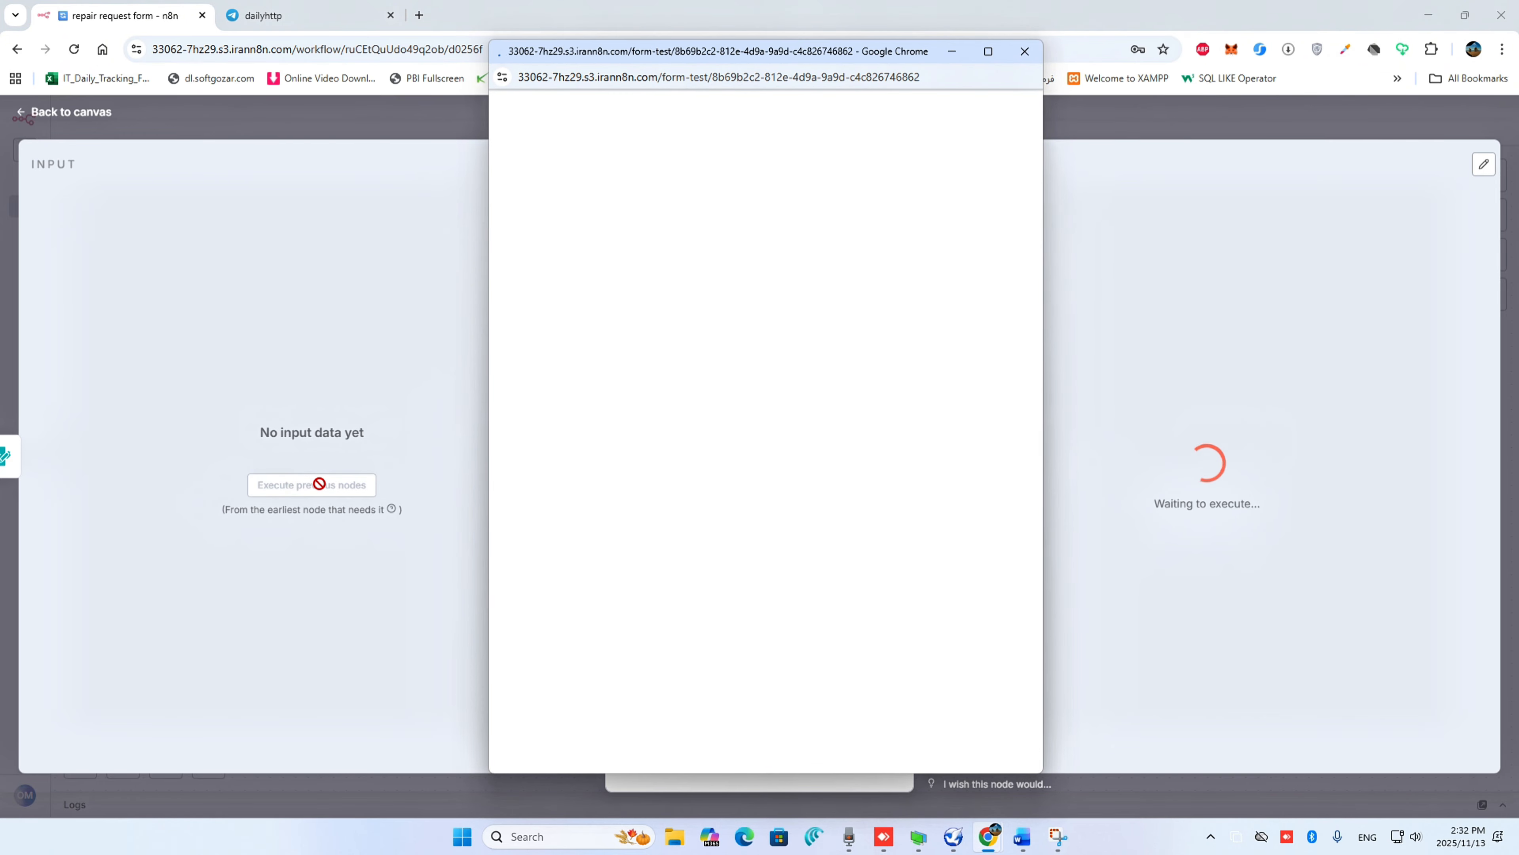
{"action": "left_click", "coordinate": [689, 267]}
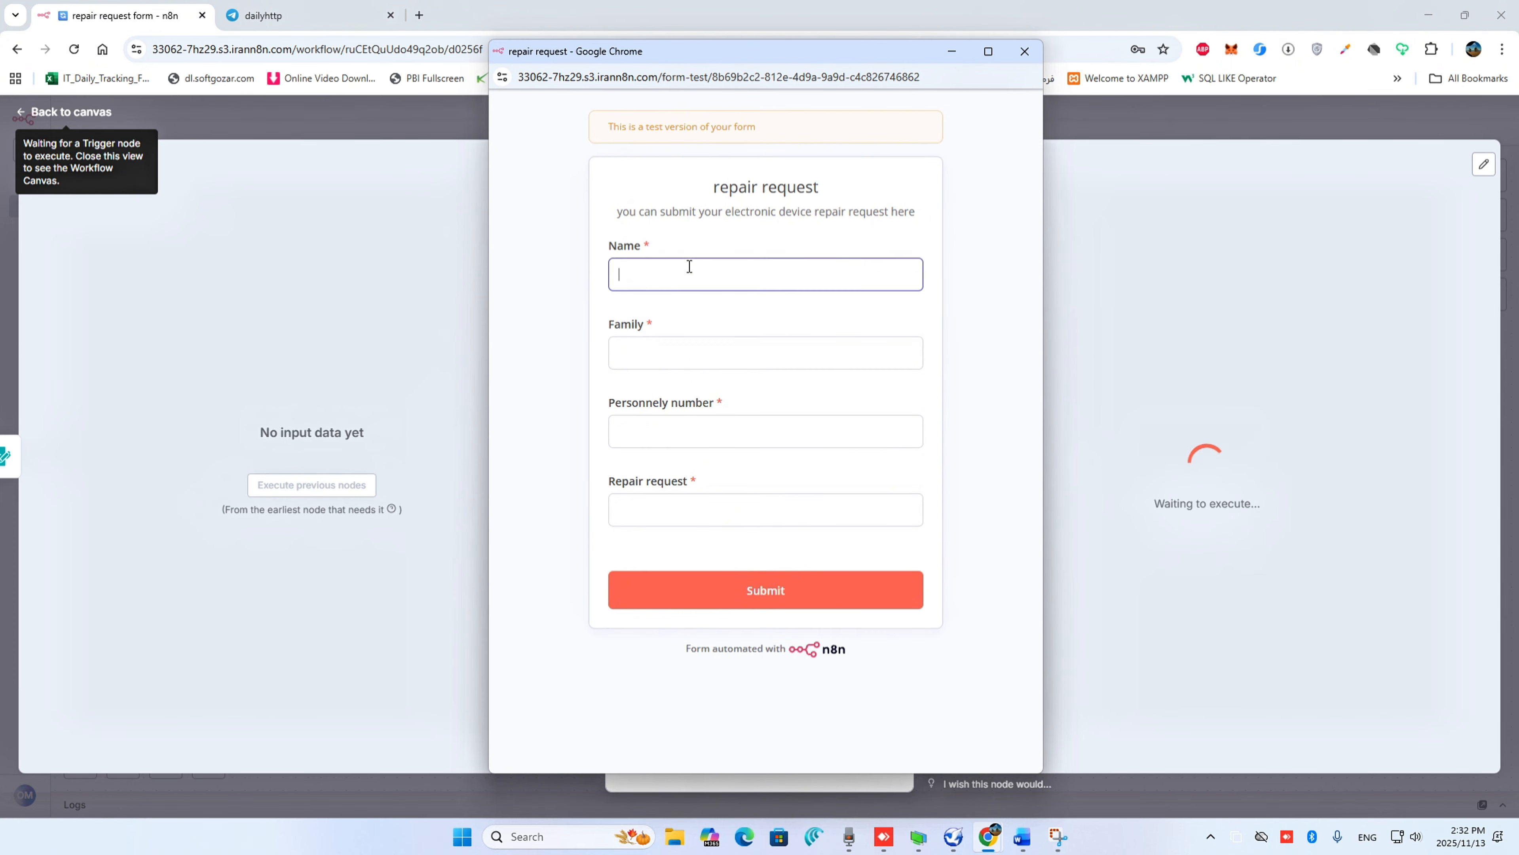
{"action": "key", "text": "Tab"}
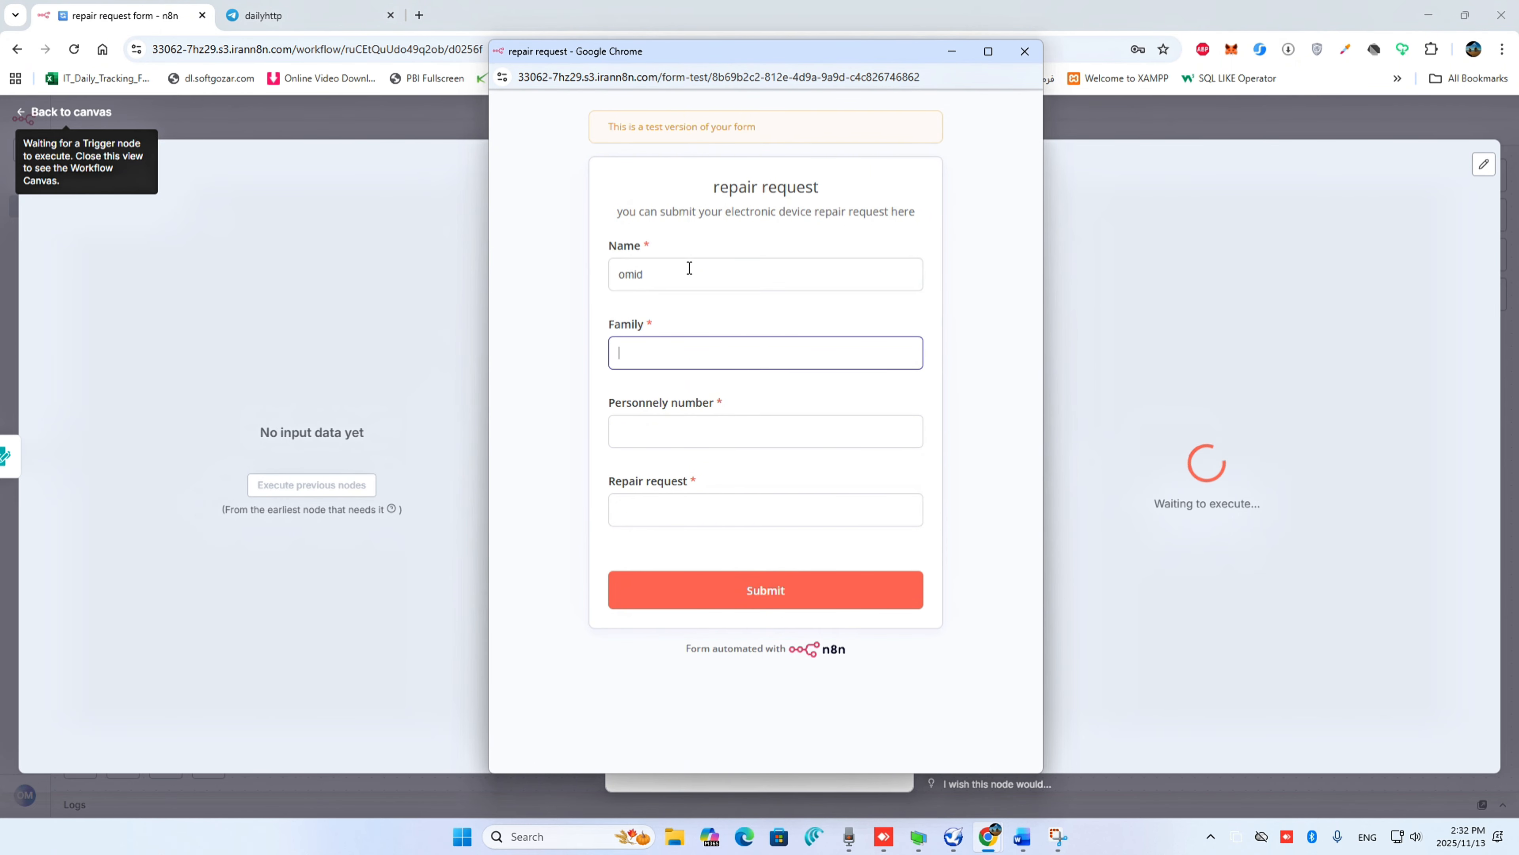
{"action": "key", "text": "Tab"}
{"action": "type", "text": "30"}
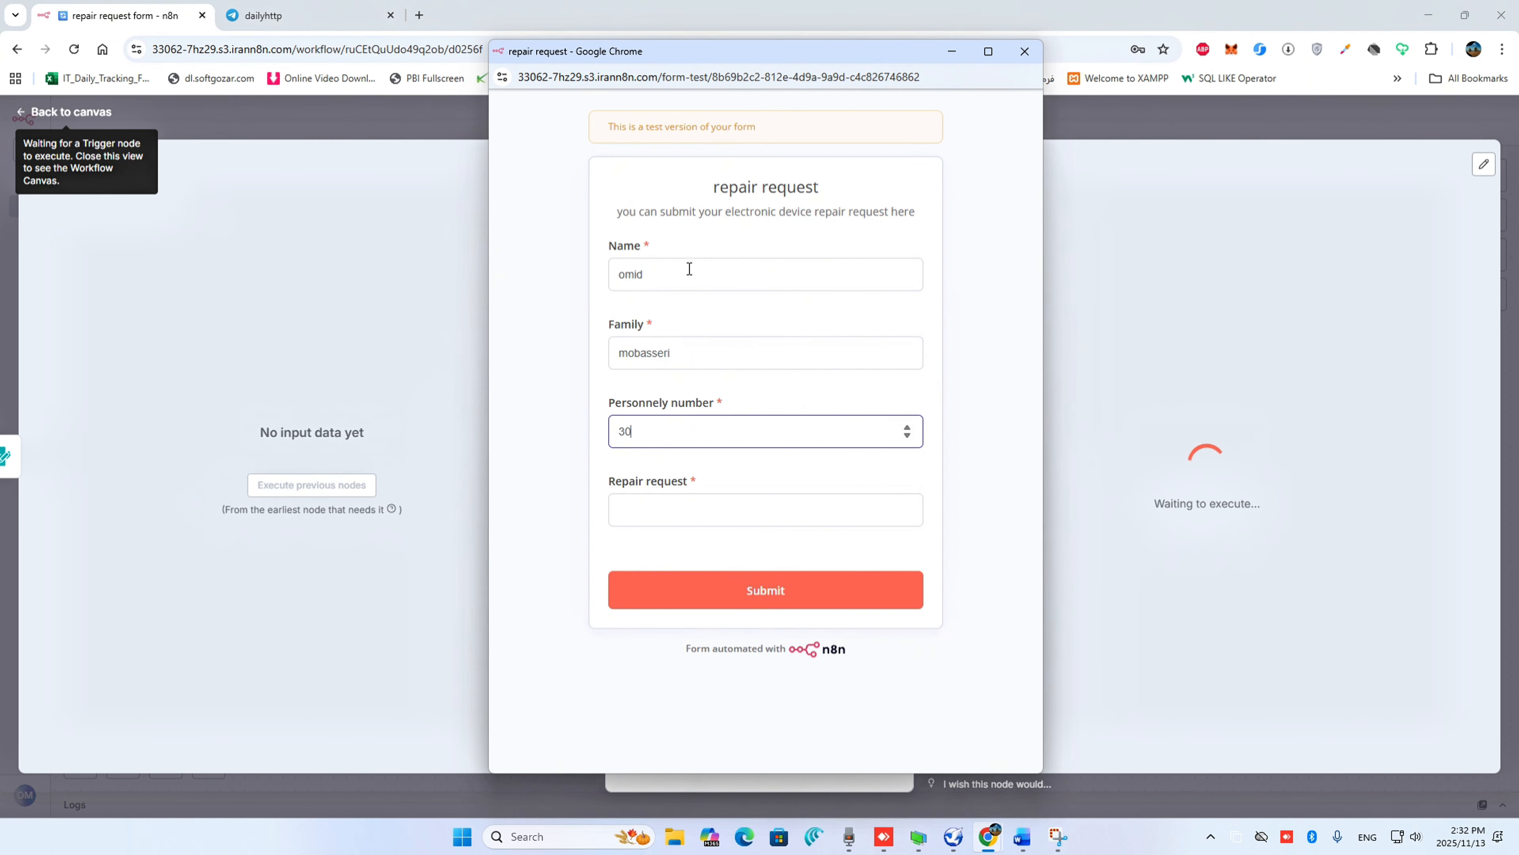
{"action": "type", "text": "66"}
{"action": "key", "text": "Tab"}
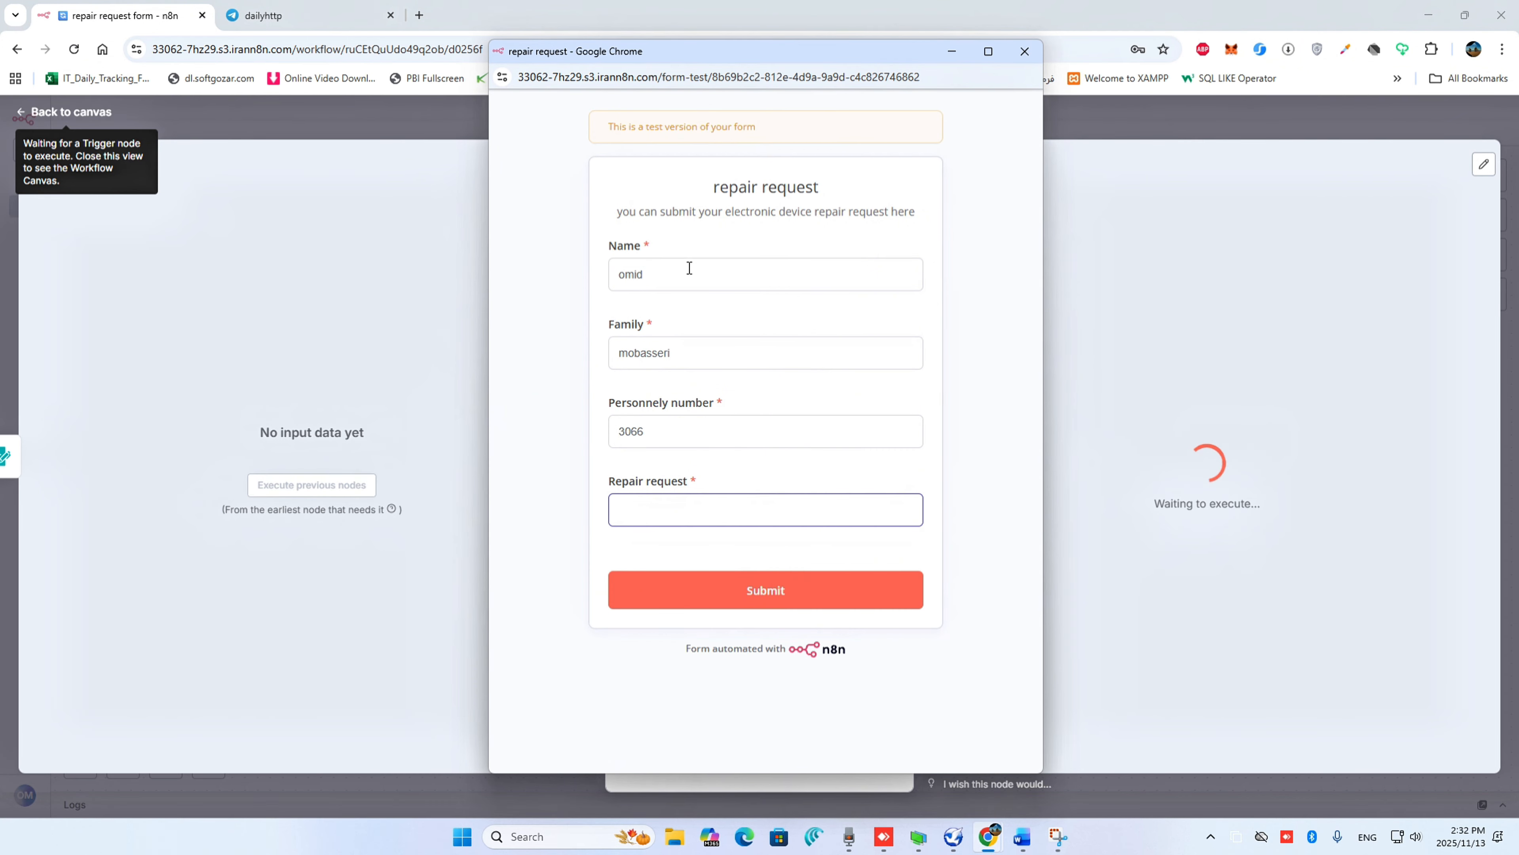
Enter "my printer doesnt work properly" as the repair request, submit the test form and close its window
{"action": "type", "text": "my printer doesnt work properly"}
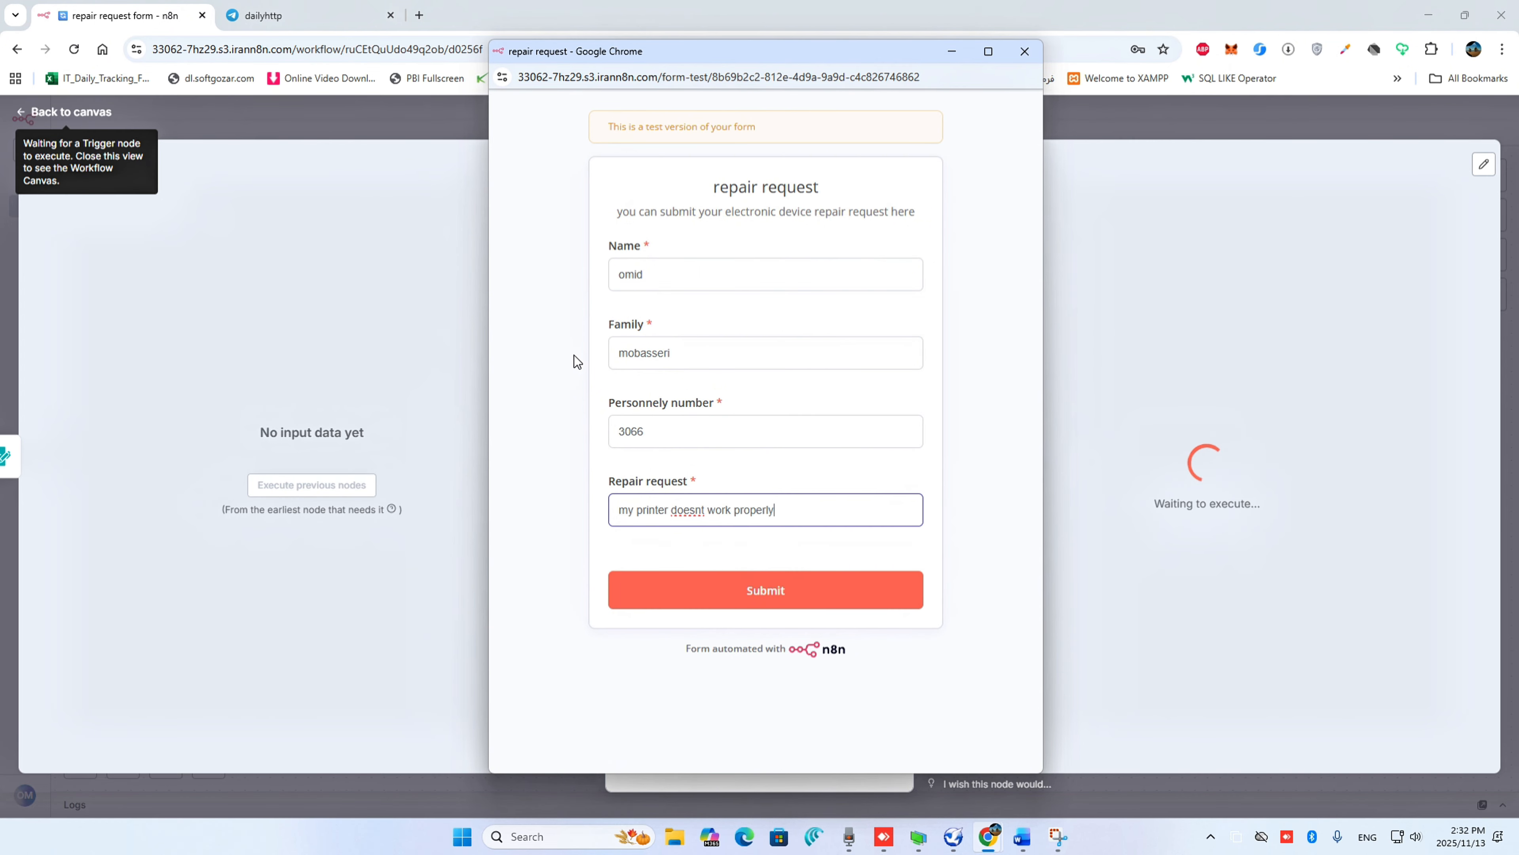
{"action": "left_click", "coordinate": [703, 599]}
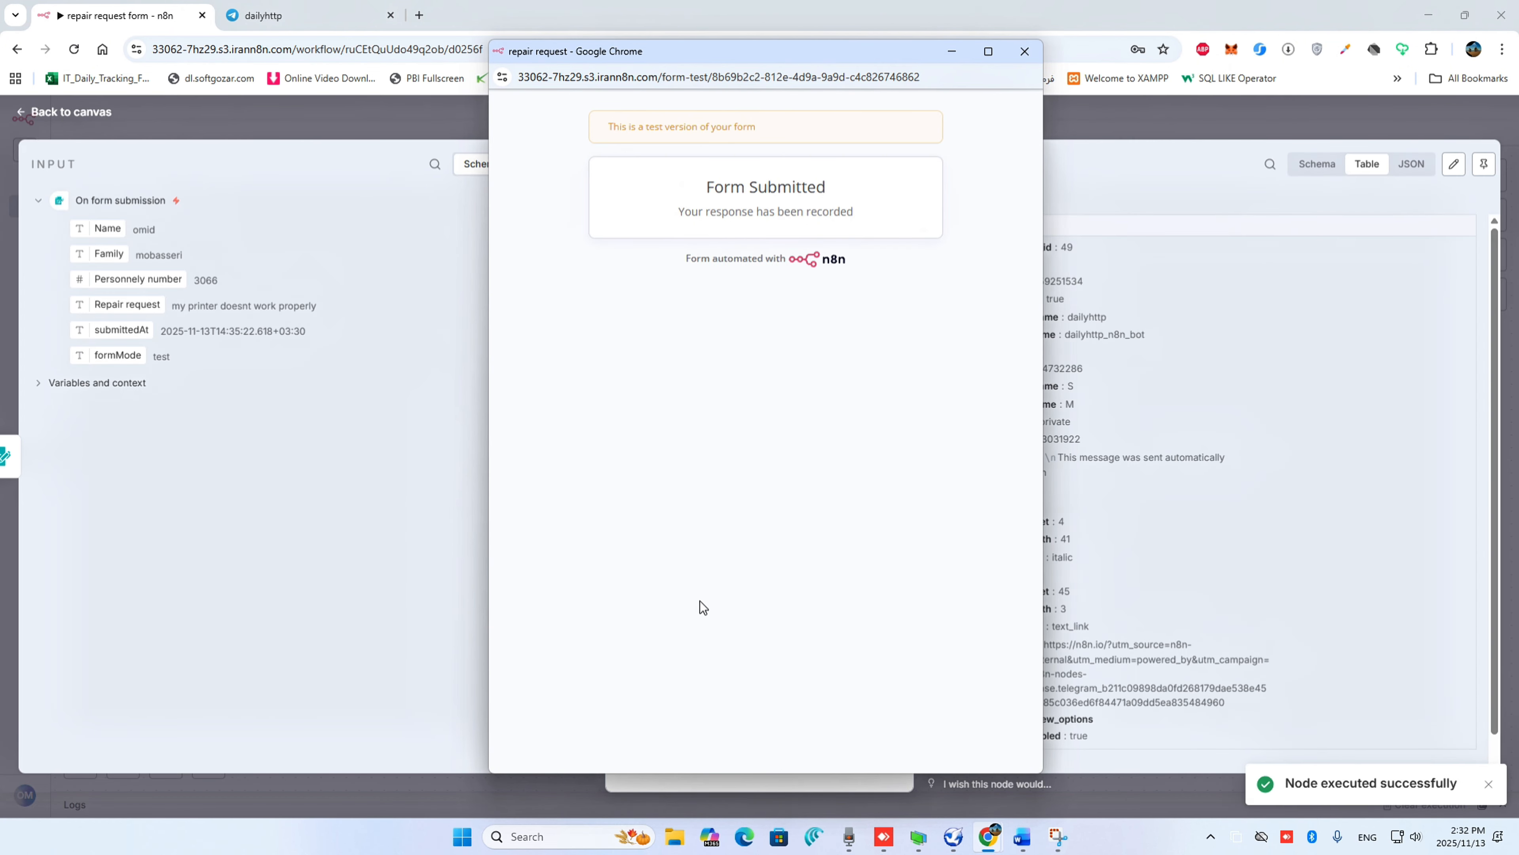
{"action": "left_click", "coordinate": [1017, 54]}
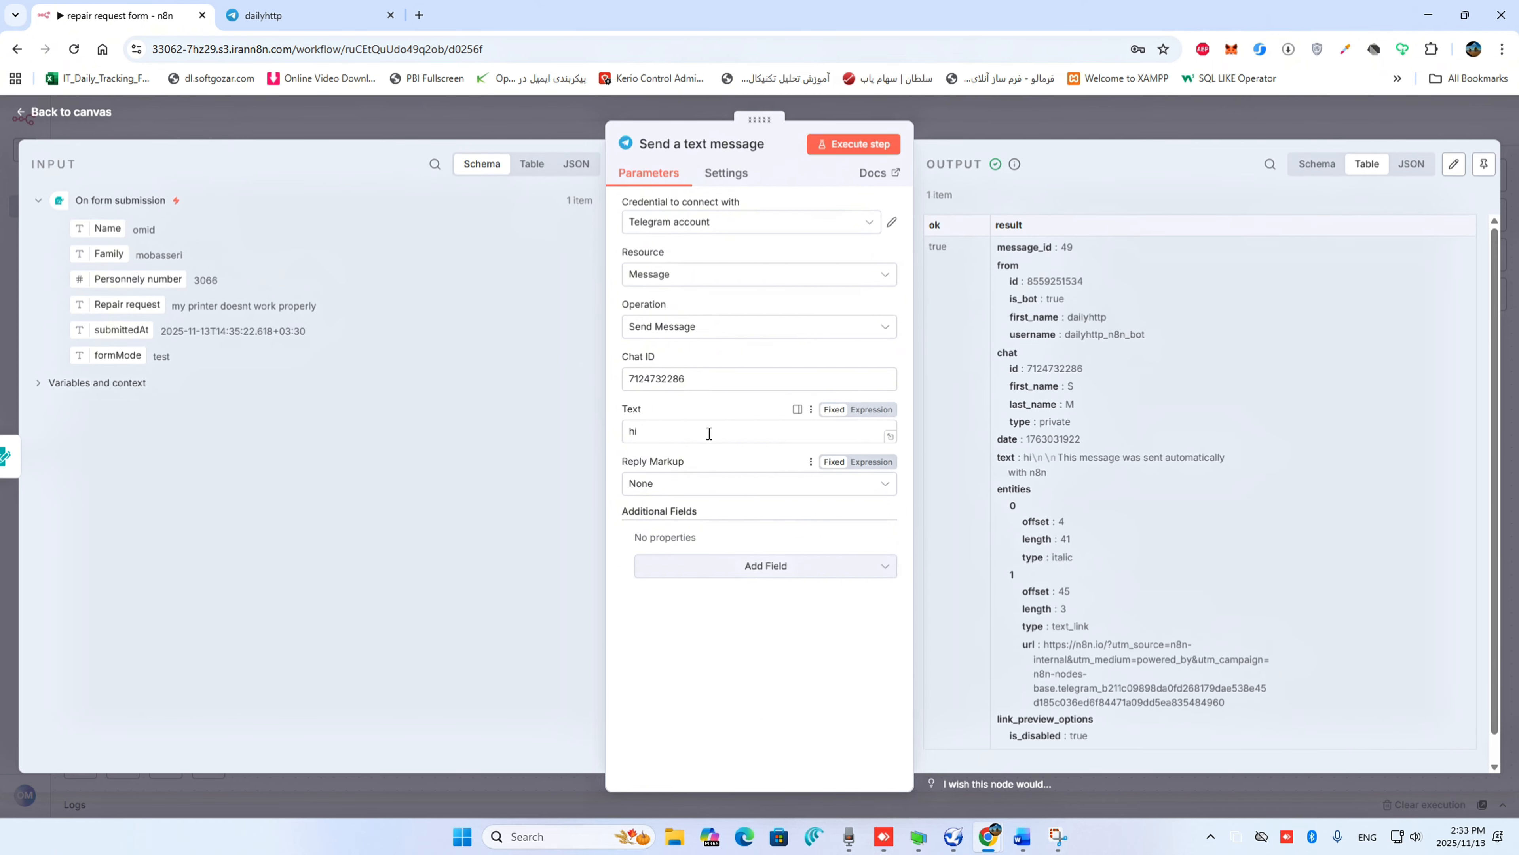
Replace the message text with "Repair request from :" followed by the Name field from the form submission
{"action": "left_click", "coordinate": [766, 438]}
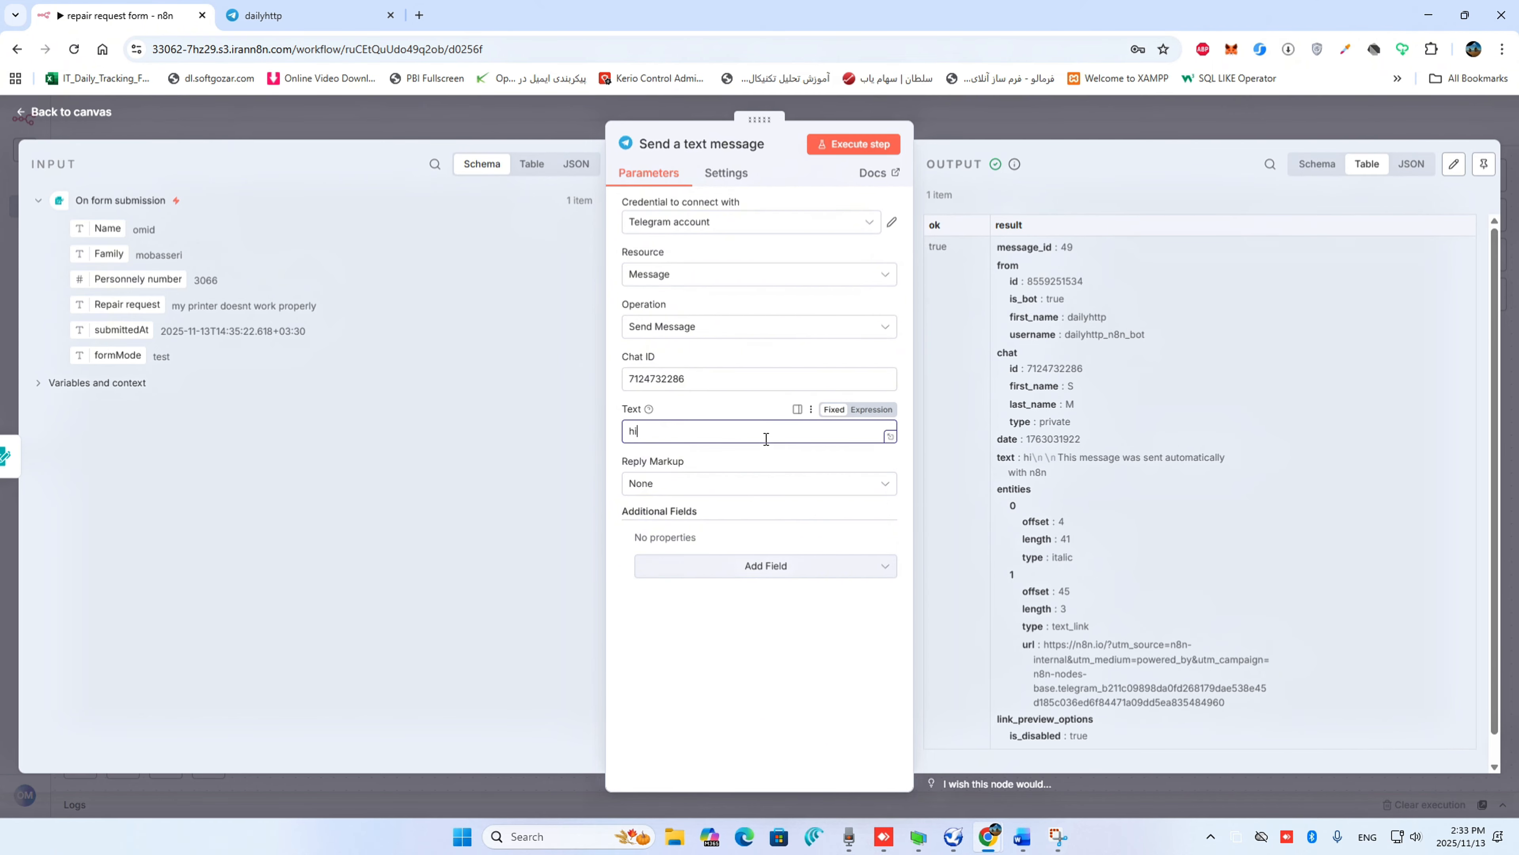
{"action": "left_click", "coordinate": [891, 438]}
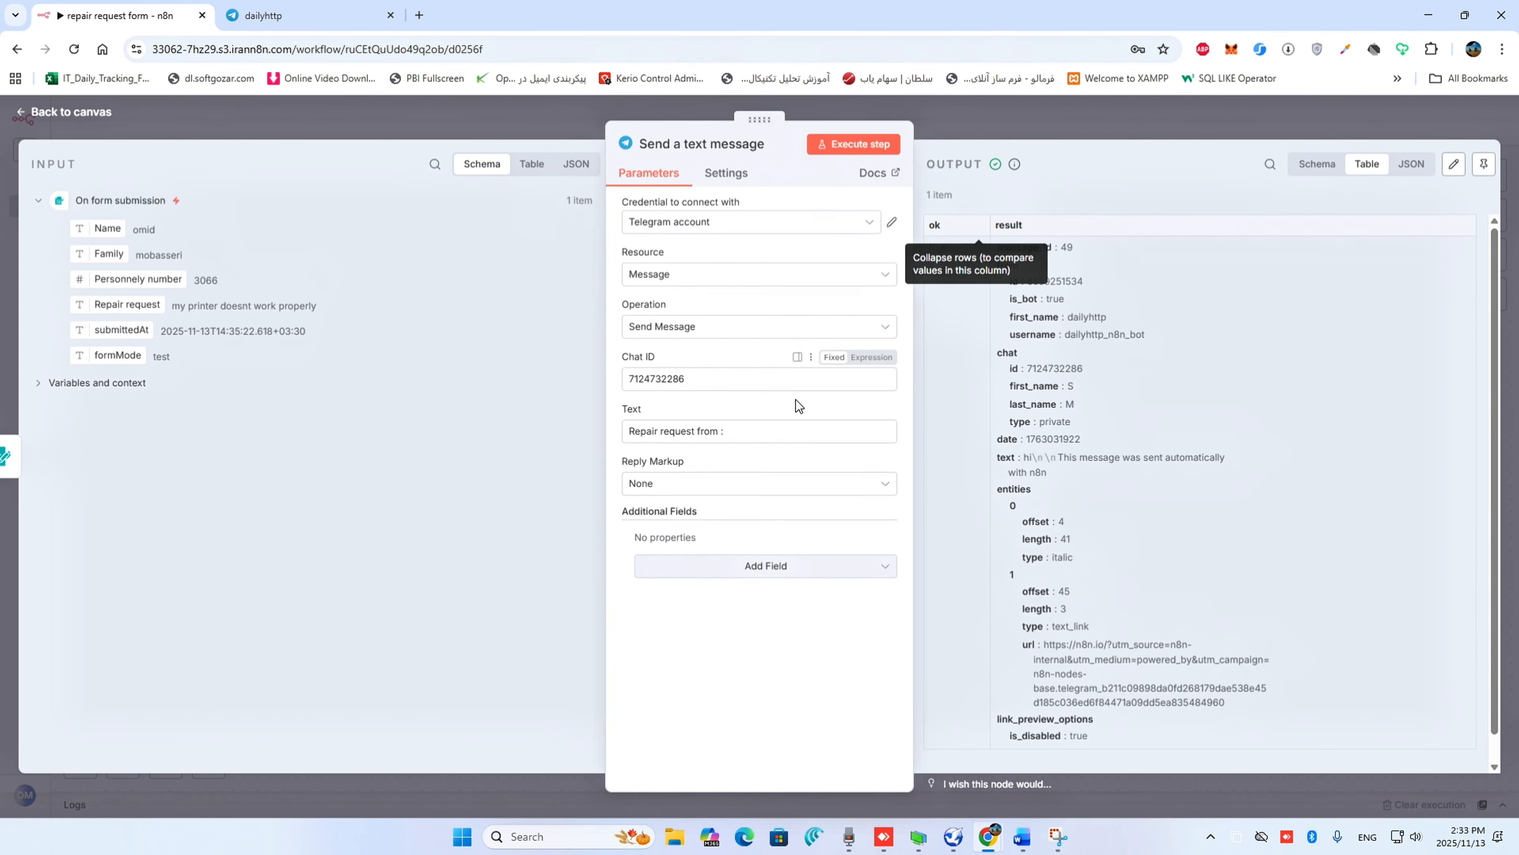
{"action": "left_click", "coordinate": [740, 432]}
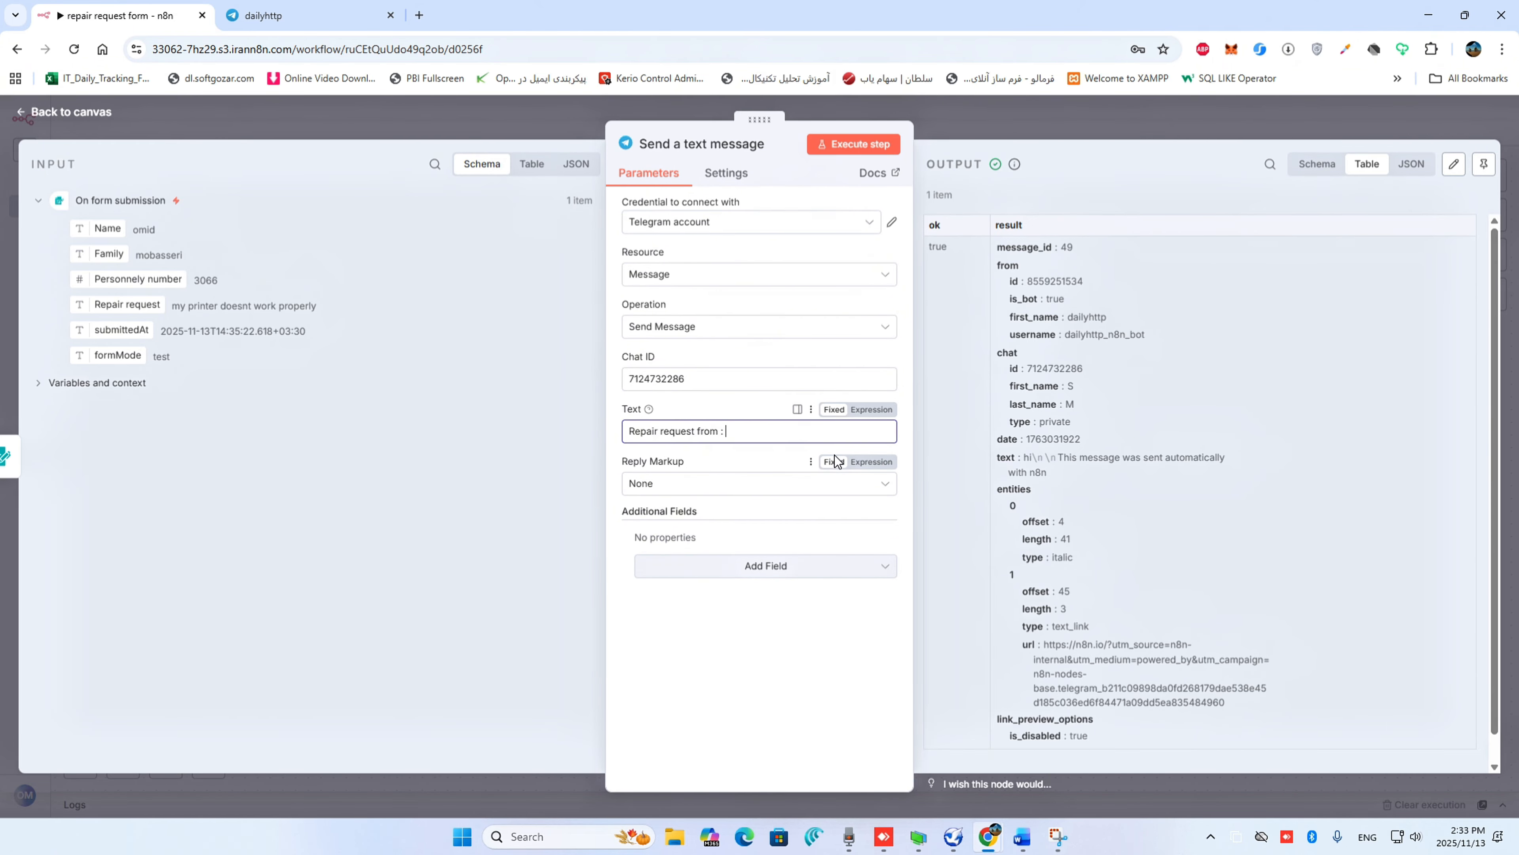
{"action": "left_click", "coordinate": [893, 437]}
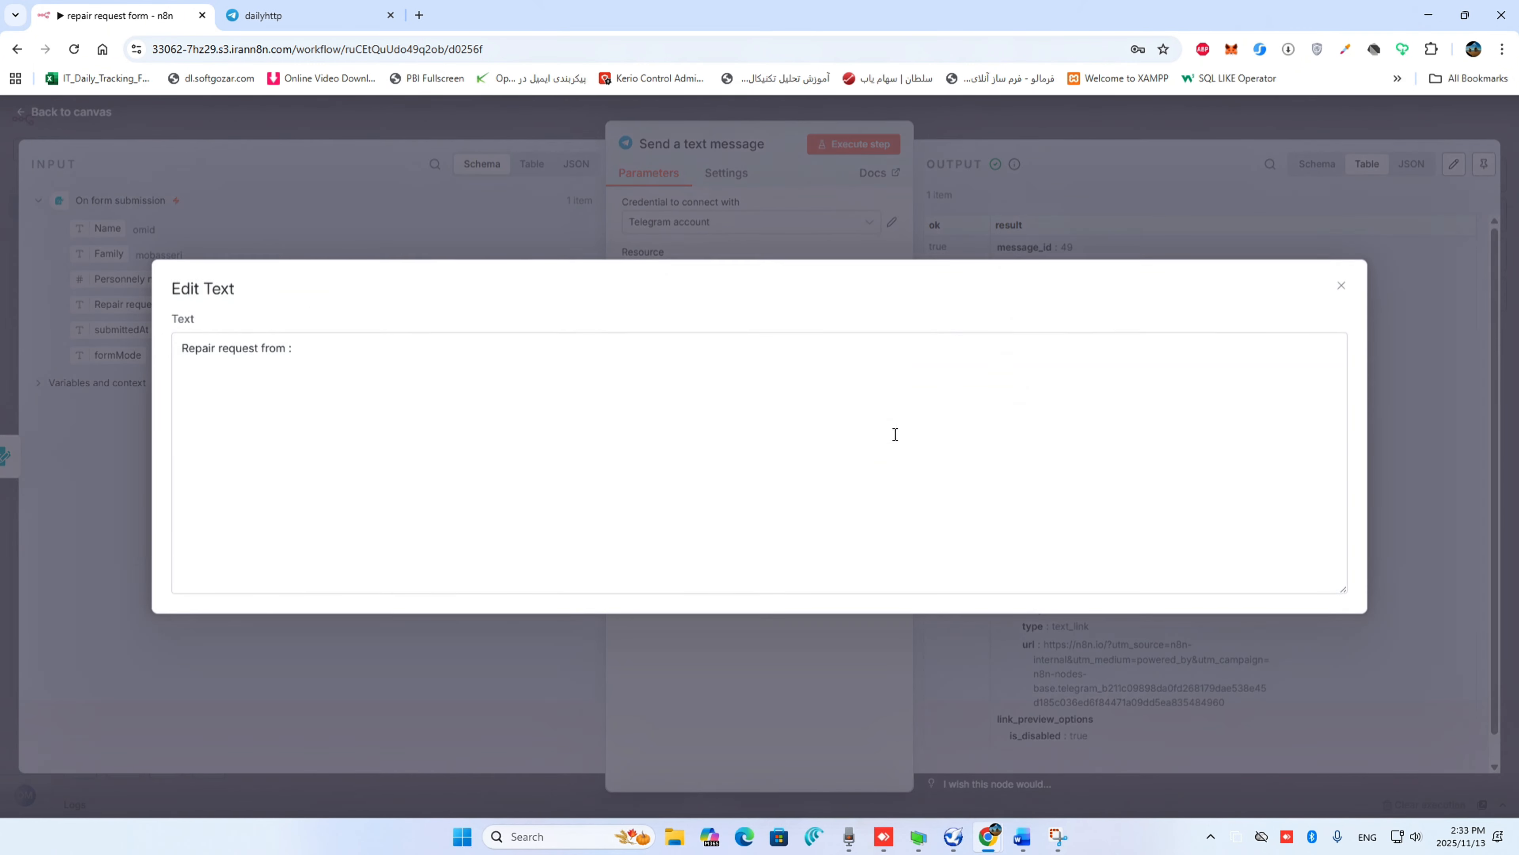
{"action": "left_click", "coordinate": [1339, 287]}
{"action": "left_click_drag", "start_coordinate": [107, 228], "coordinate": [753, 432]}
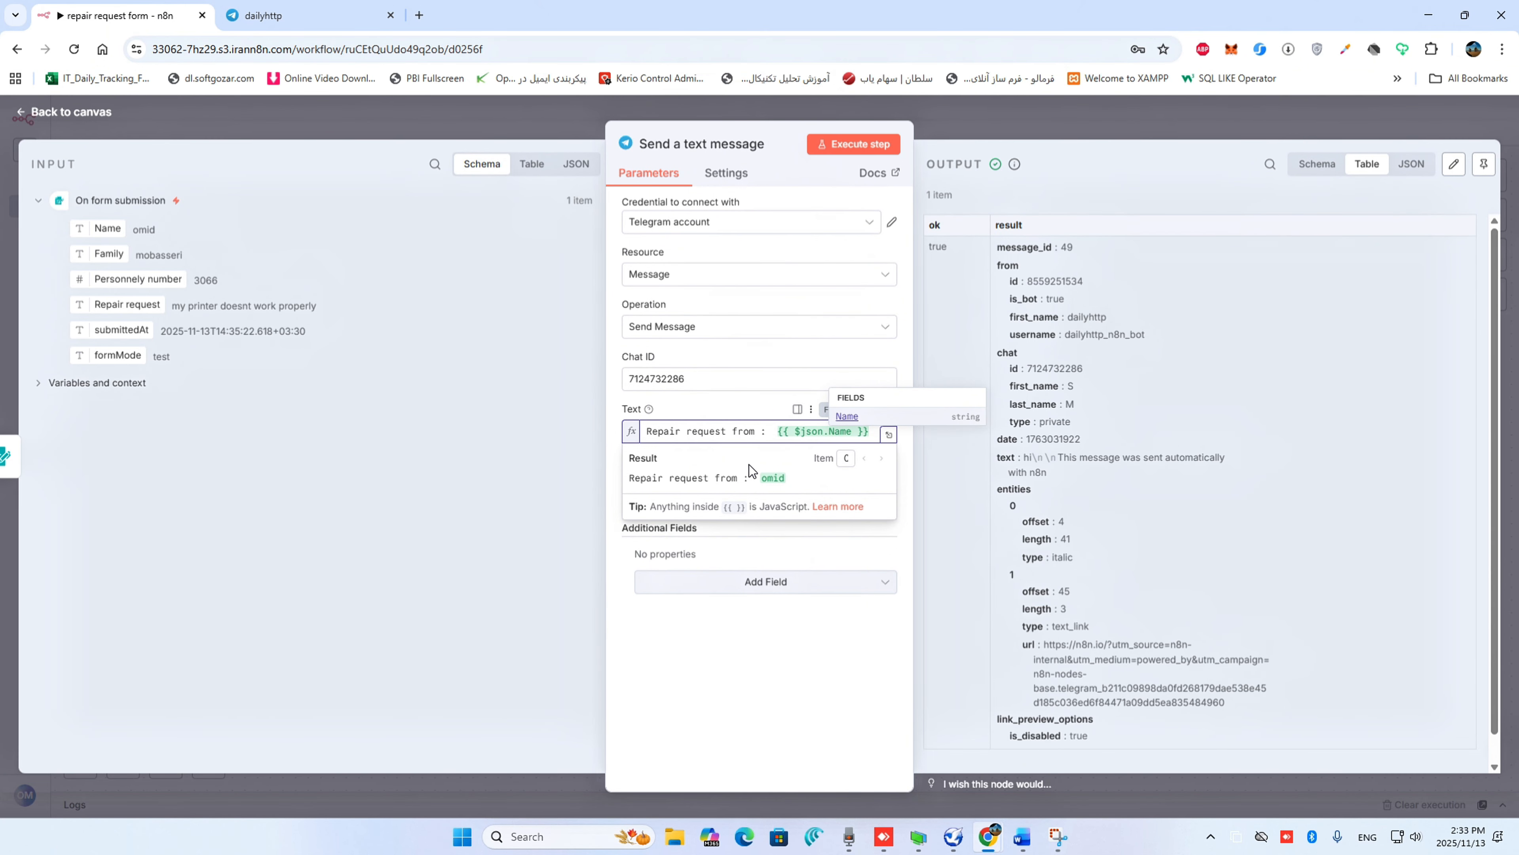
Add the Family field after Name in the expanded message expression, separated by a space
{"action": "left_click", "coordinate": [890, 434]}
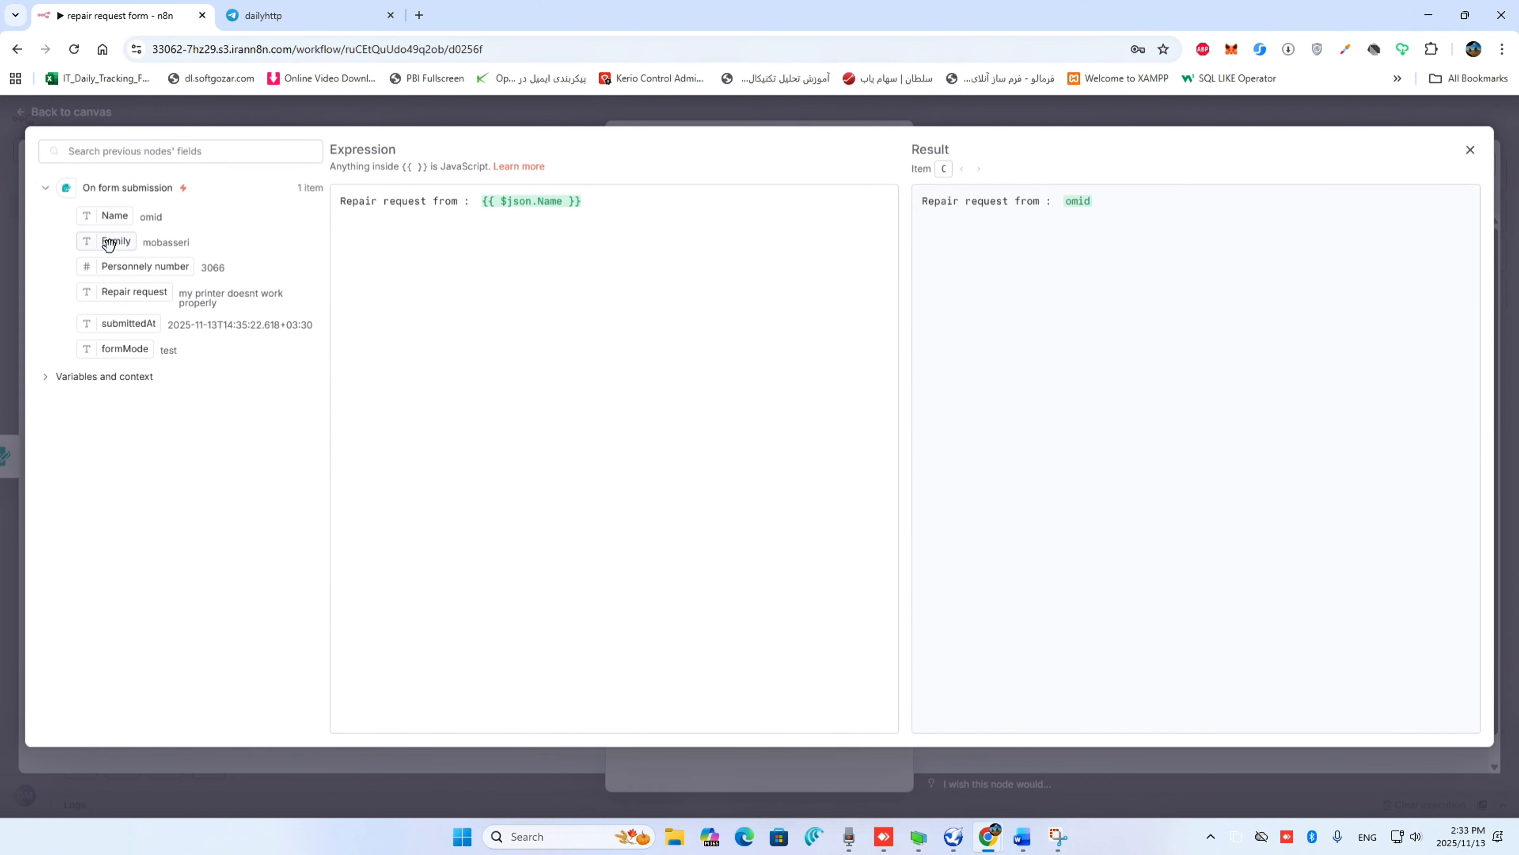
{"action": "left_click_drag", "start_coordinate": [108, 244], "coordinate": [642, 213]}
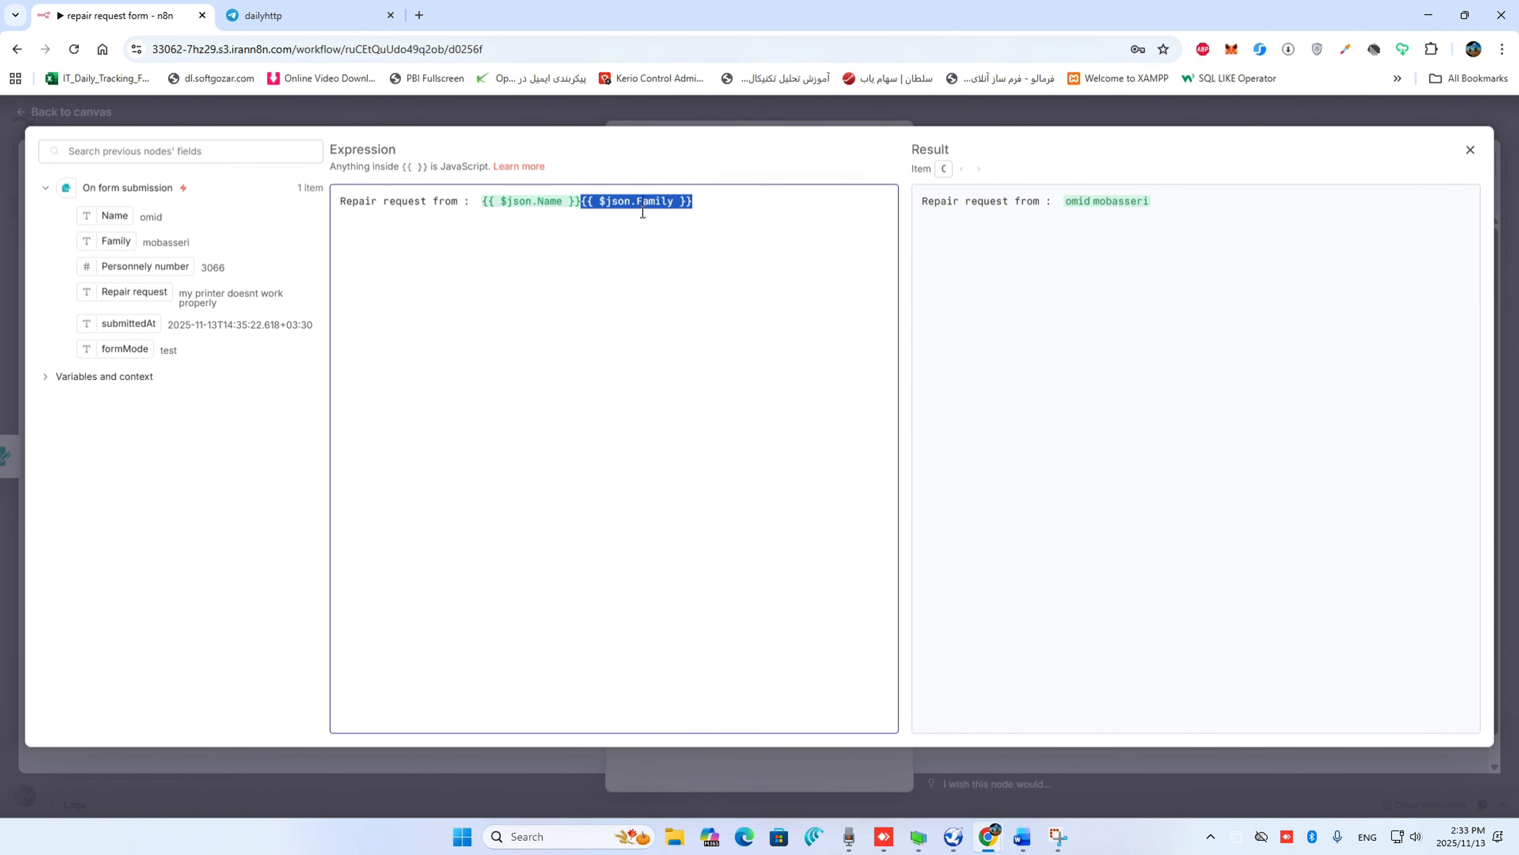
{"action": "left_click", "coordinate": [583, 201]}
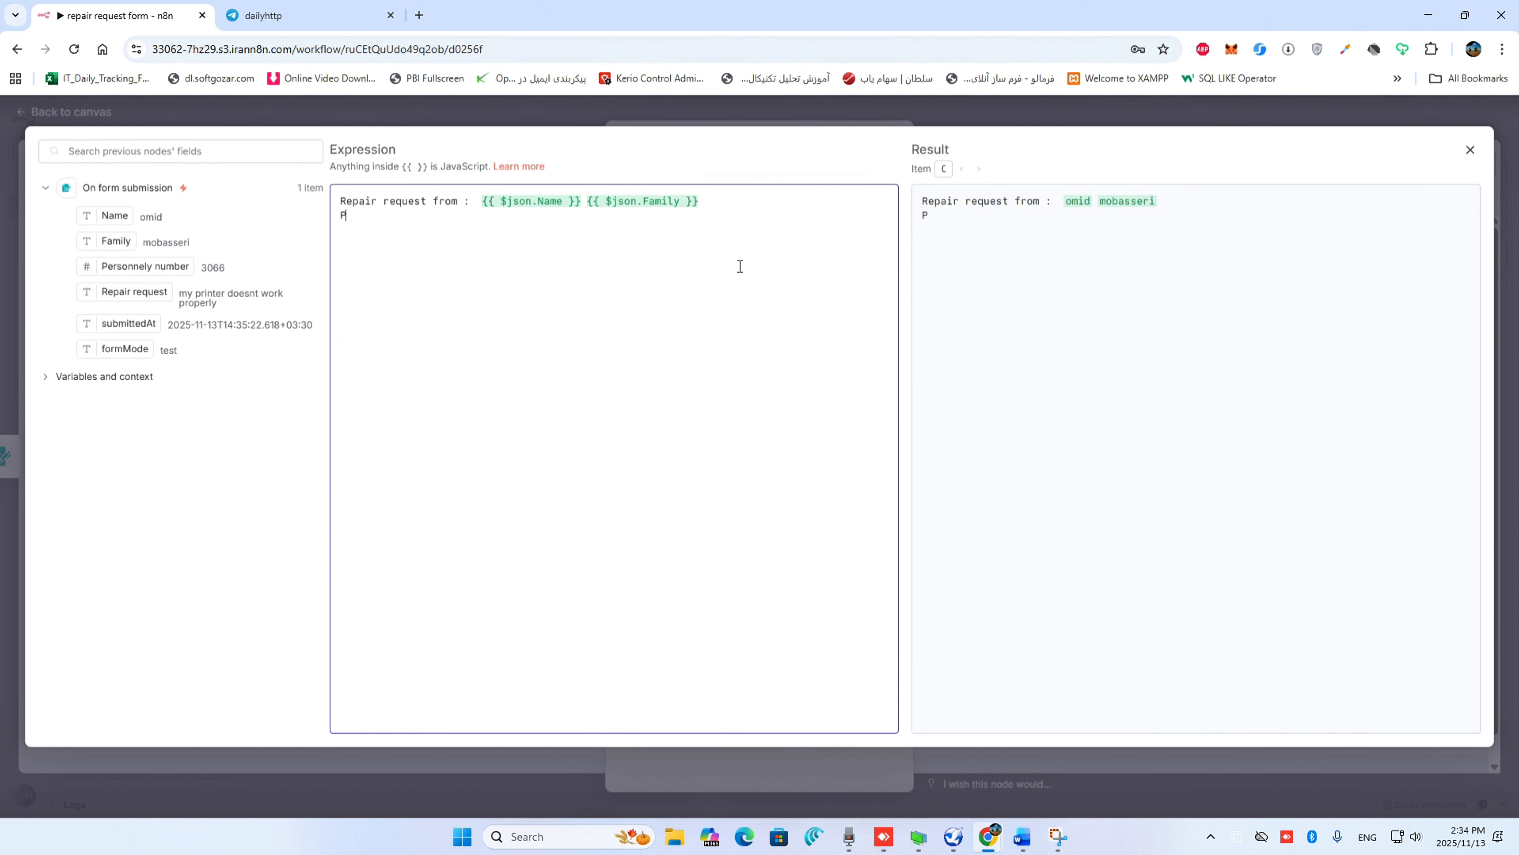
Add a second message line "Personnely number :" followed by the Personnely number field
{"action": "type", "text": "ersonnely number :"}
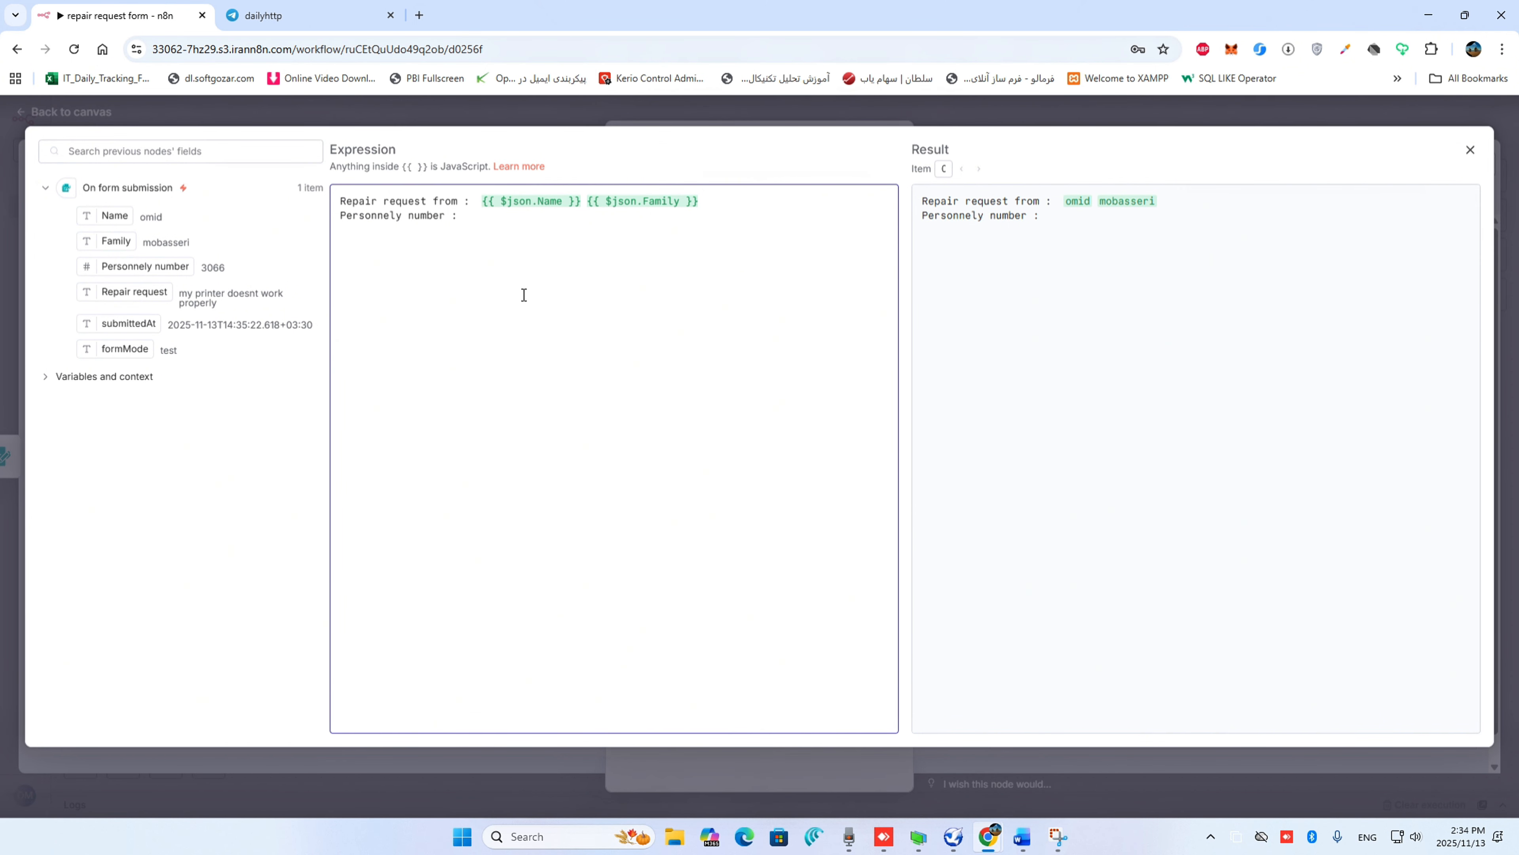
{"action": "left_click_drag", "start_coordinate": [156, 265], "coordinate": [469, 216]}
Add a third message line "Repair request message :" followed by the Repair request field
{"action": "left_click", "coordinate": [680, 219]}
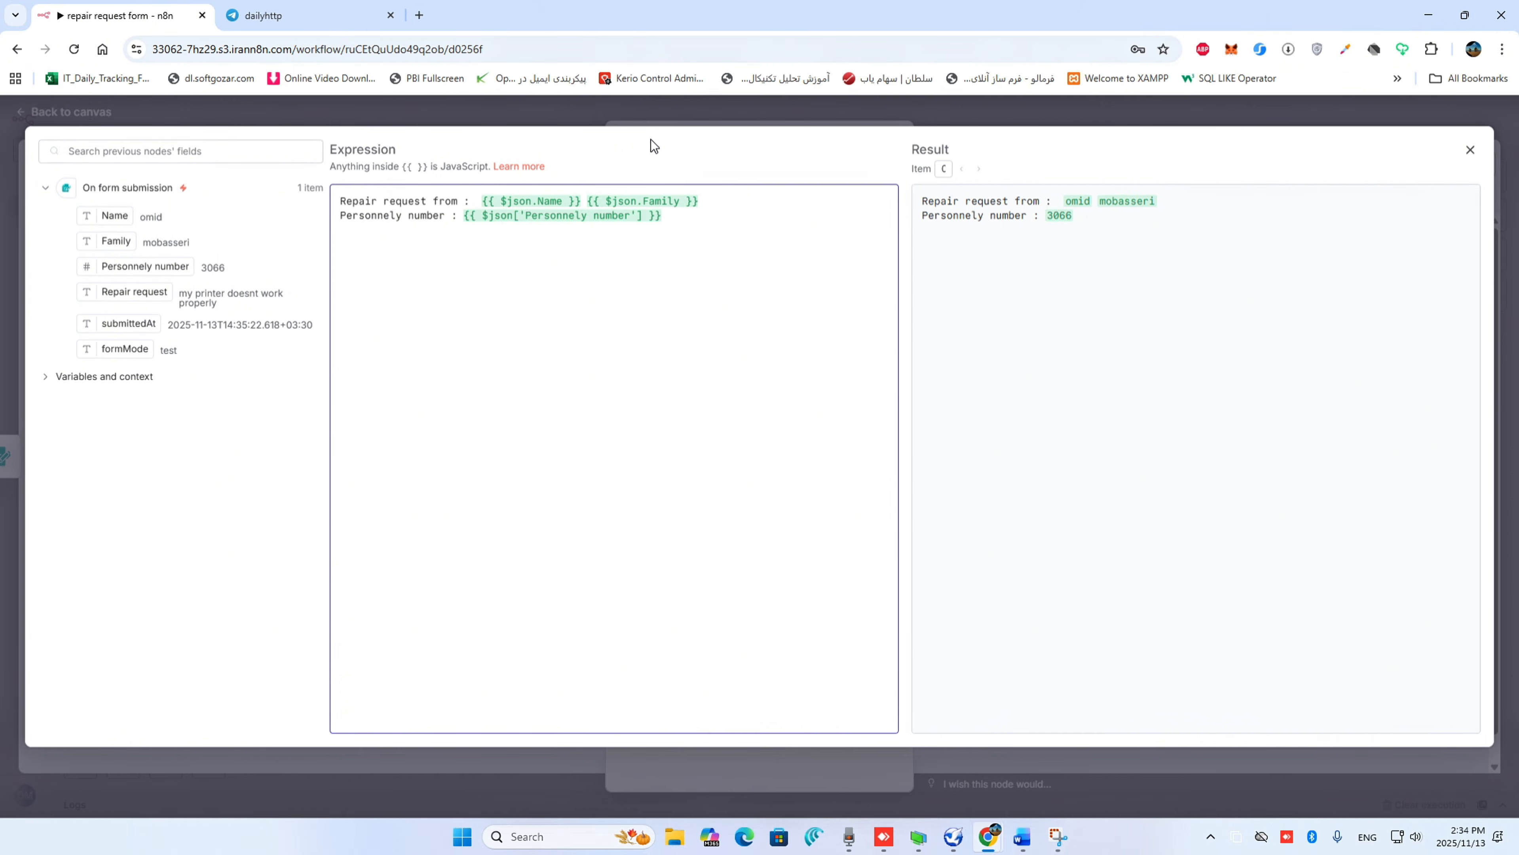
{"action": "key", "text": "Return"}
{"action": "type", "text": "repair request messs"}
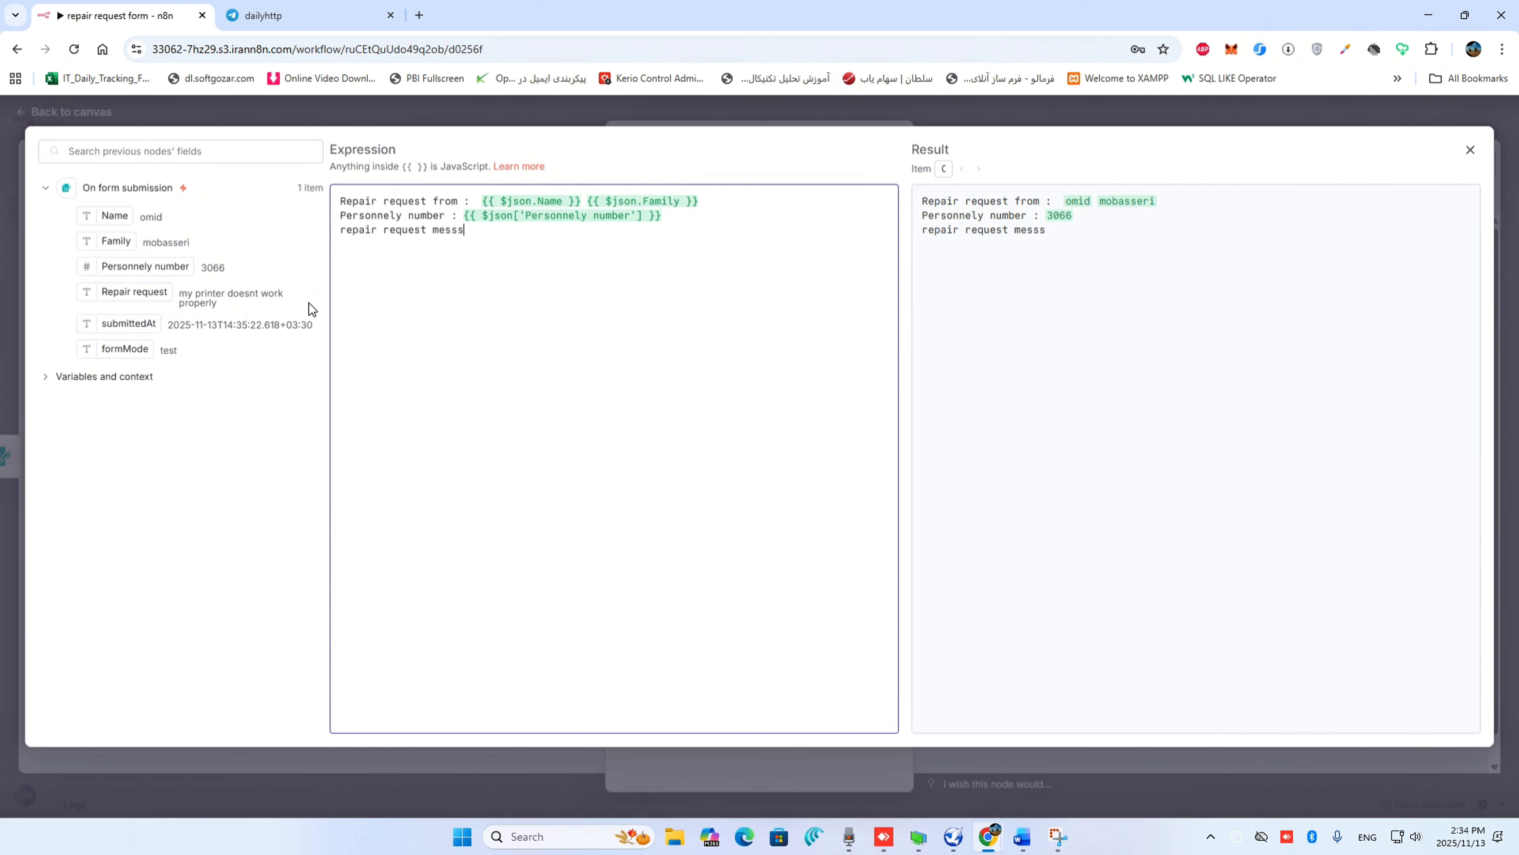
{"action": "key", "text": "BackSpace"}
{"action": "type", "text": "age :"}
{"action": "left_click_drag", "start_coordinate": [346, 231], "coordinate": [321, 231]}
{"action": "type", "text": "R"}
{"action": "left_click_drag", "start_coordinate": [131, 292], "coordinate": [514, 229]}
Add a fourth message line "Request Date :" followed by the submittedAt field and close the expression editor
{"action": "left_click", "coordinate": [716, 229]}
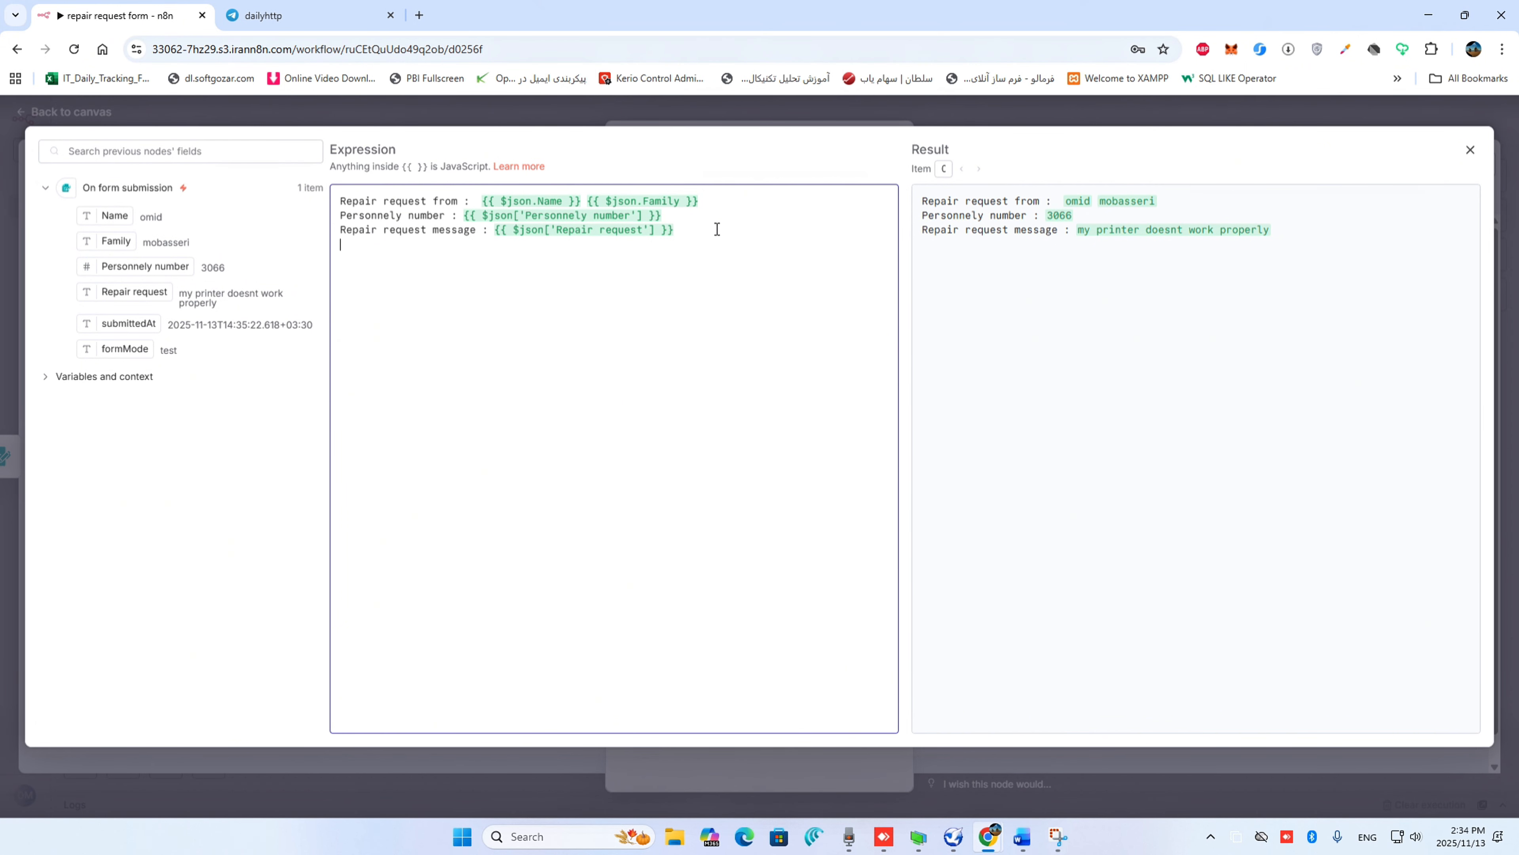
{"action": "key", "text": "Return"}
{"action": "type", "text": "Request Date :"}
{"action": "left_click_drag", "start_coordinate": [144, 323], "coordinate": [458, 247]}
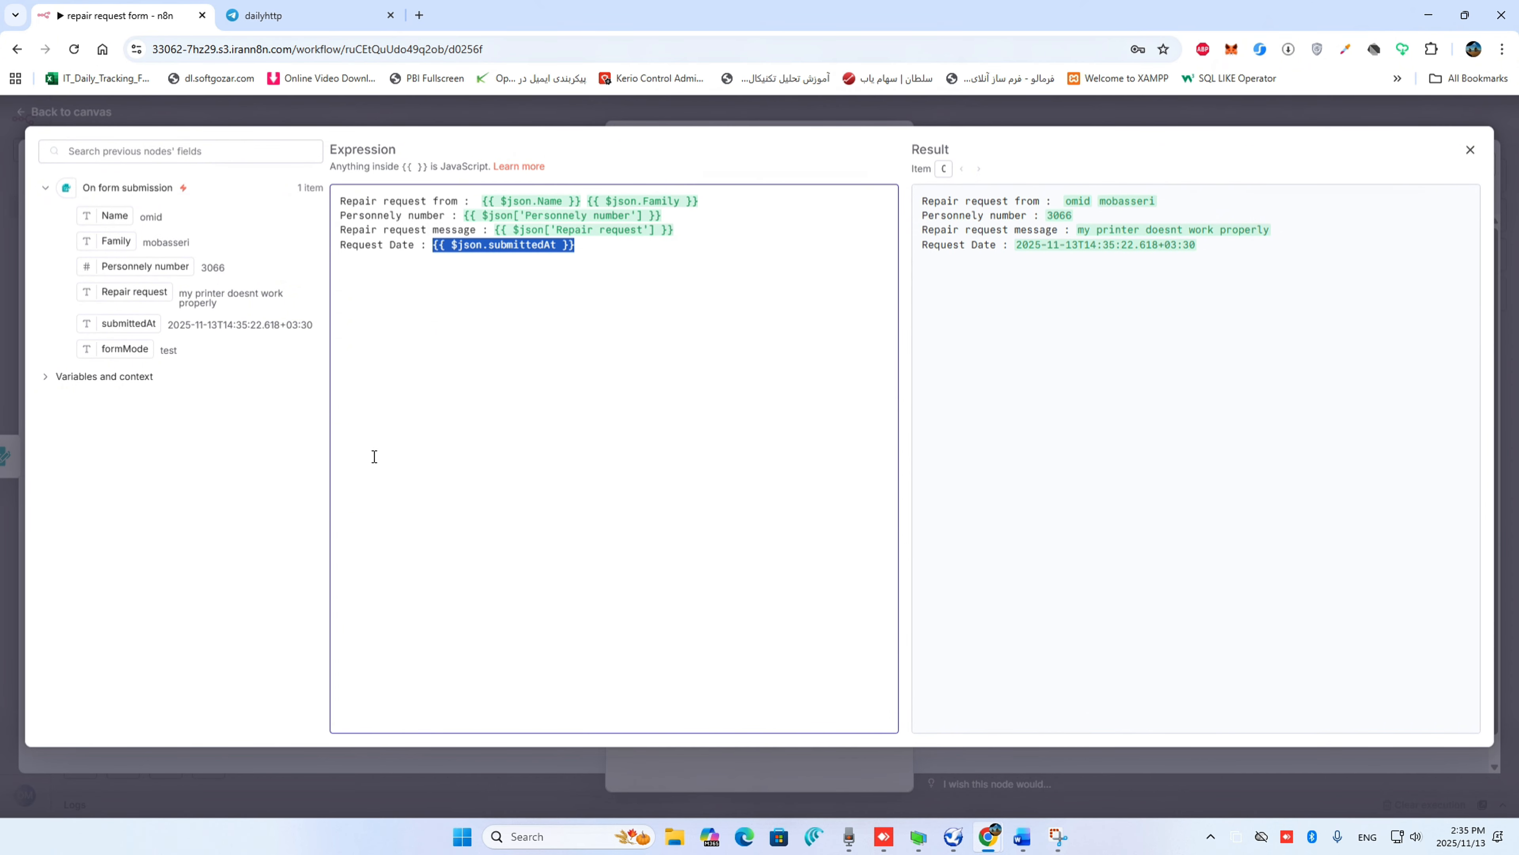
{"action": "left_click", "coordinate": [1471, 151]}
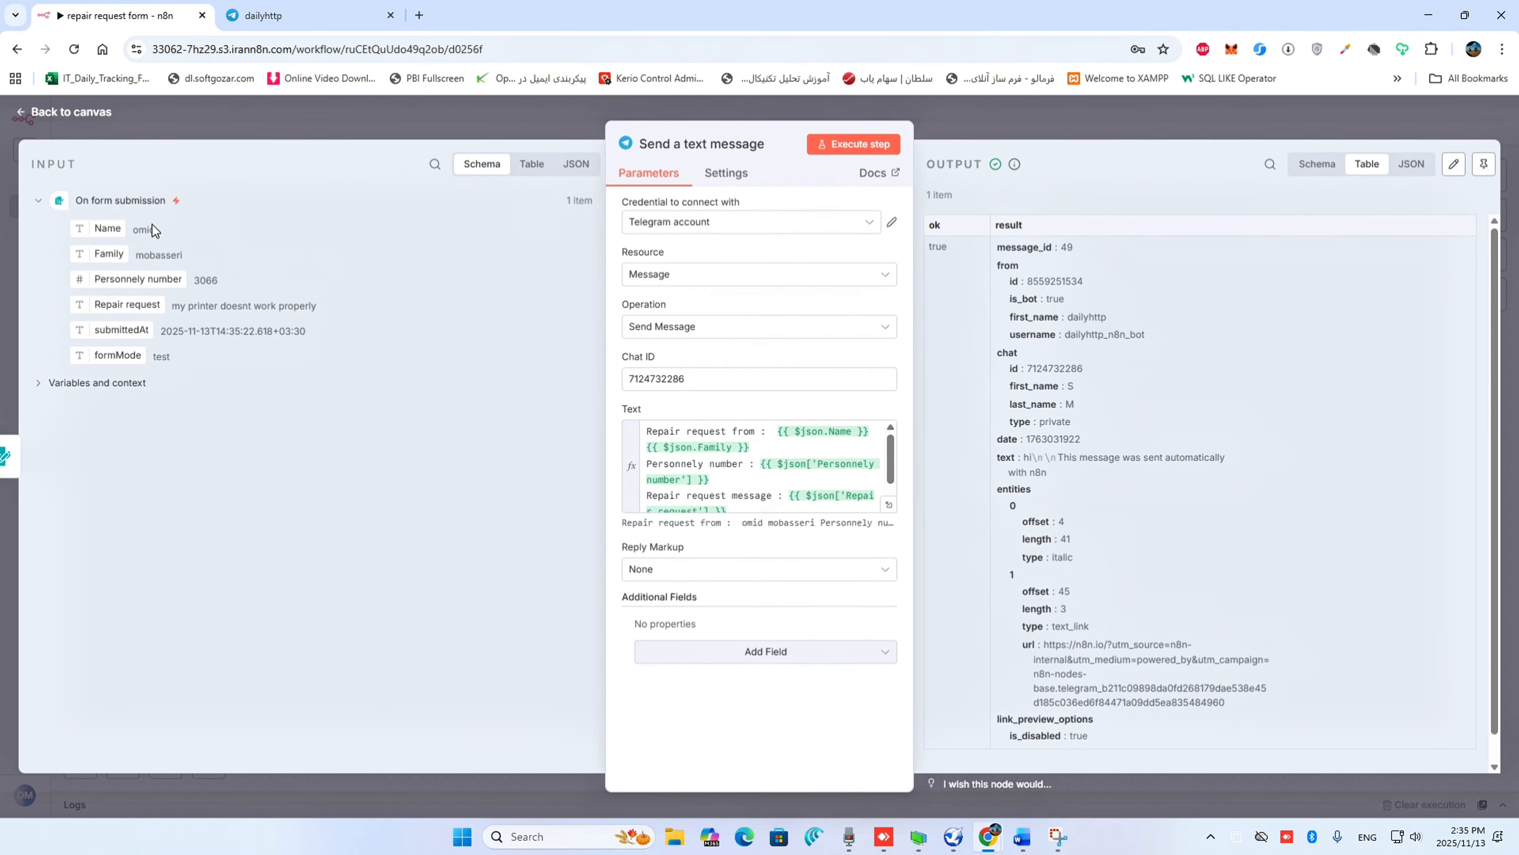
Execute the workflow from the canvas and fill in the requester's first name and family name in the test form
{"action": "left_click", "coordinate": [54, 114]}
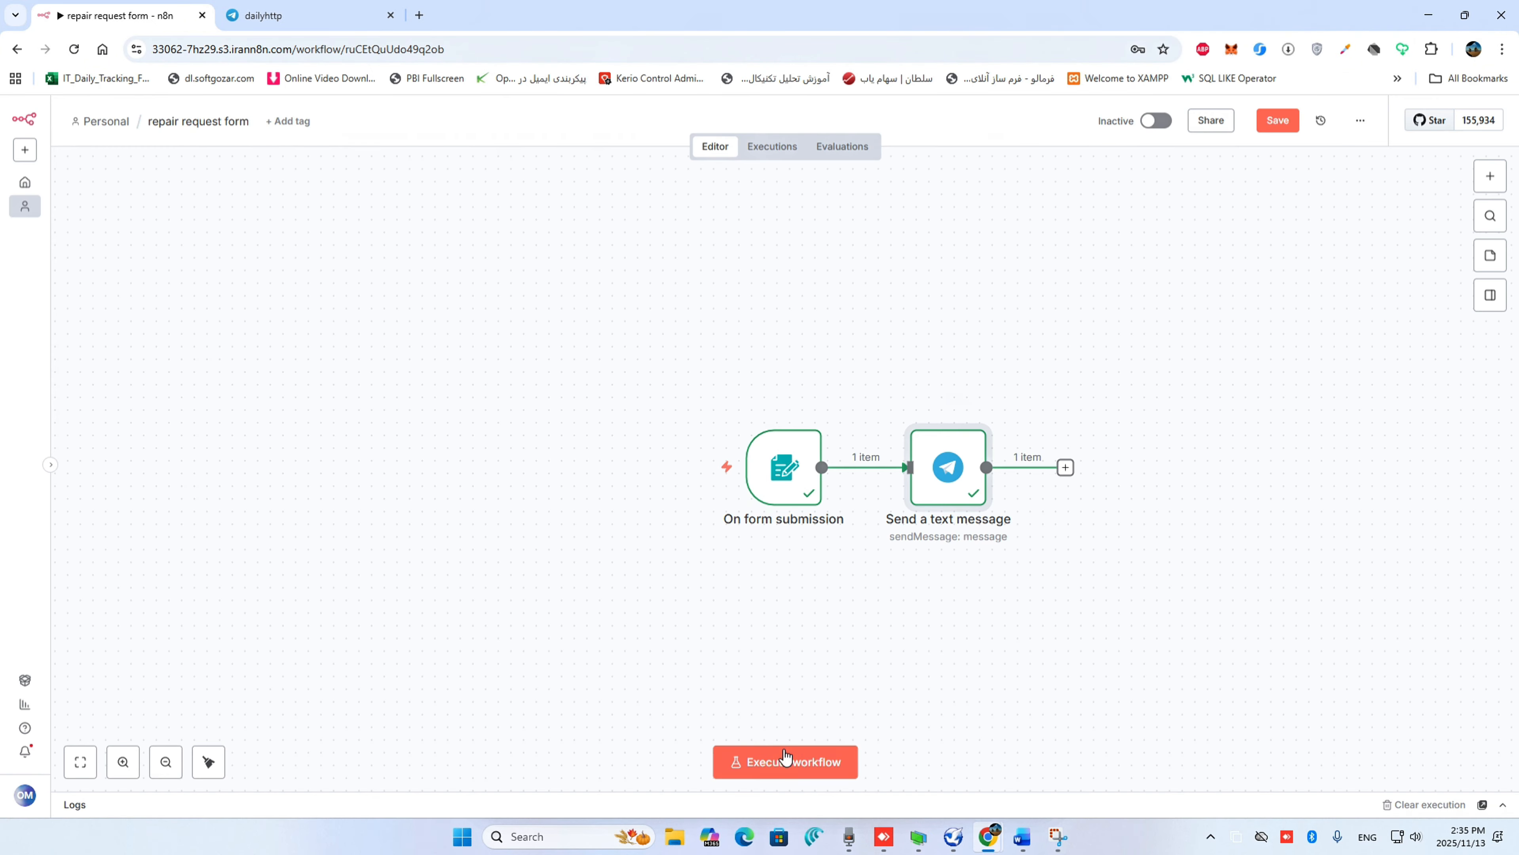
{"action": "left_click", "coordinate": [784, 760]}
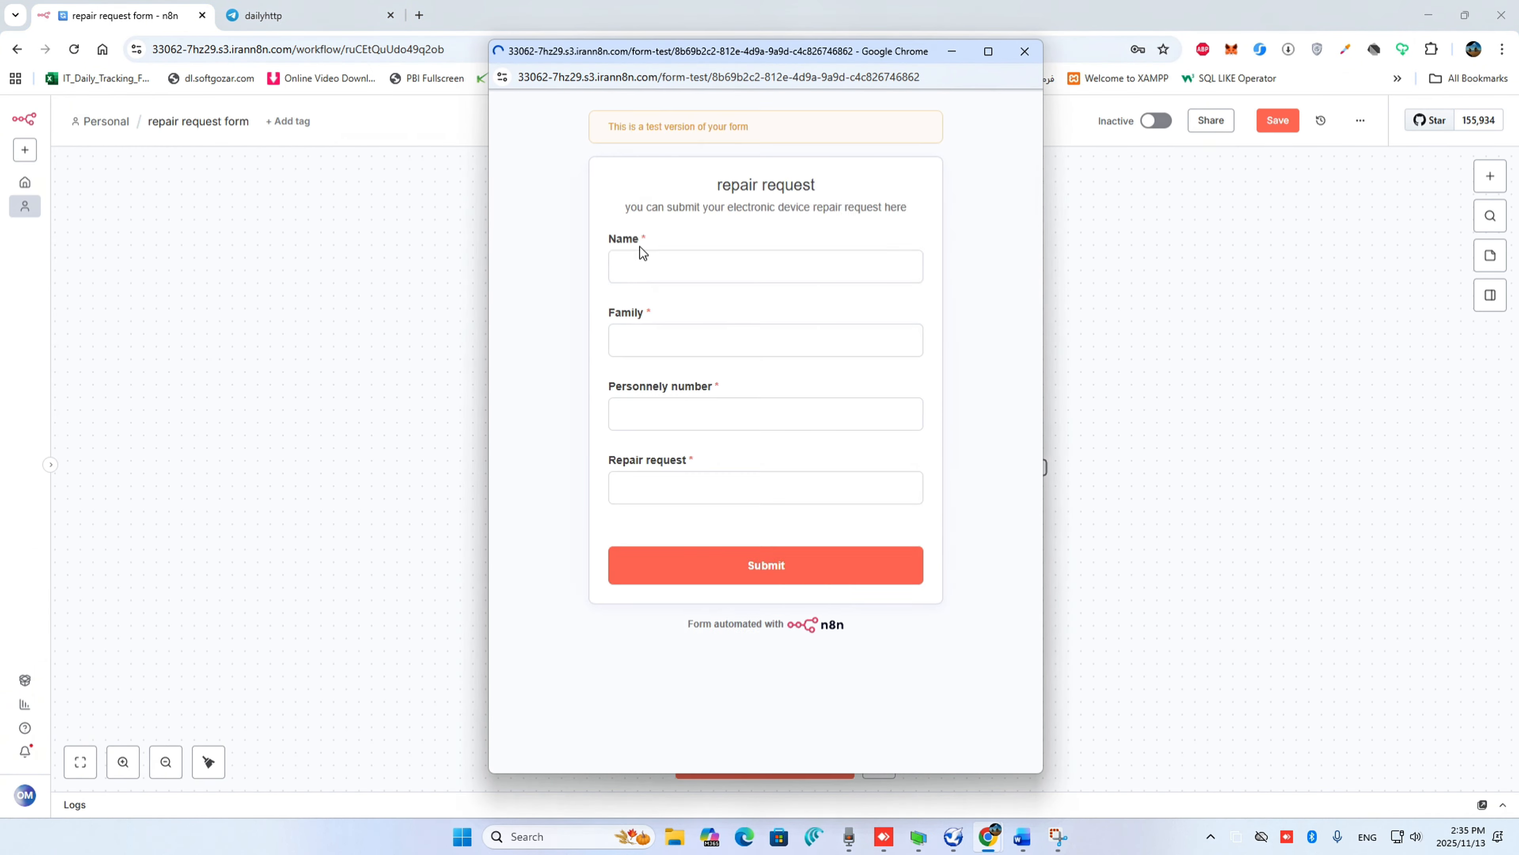
{"action": "key", "text": "Tab"}
{"action": "key", "text": "Tab"}
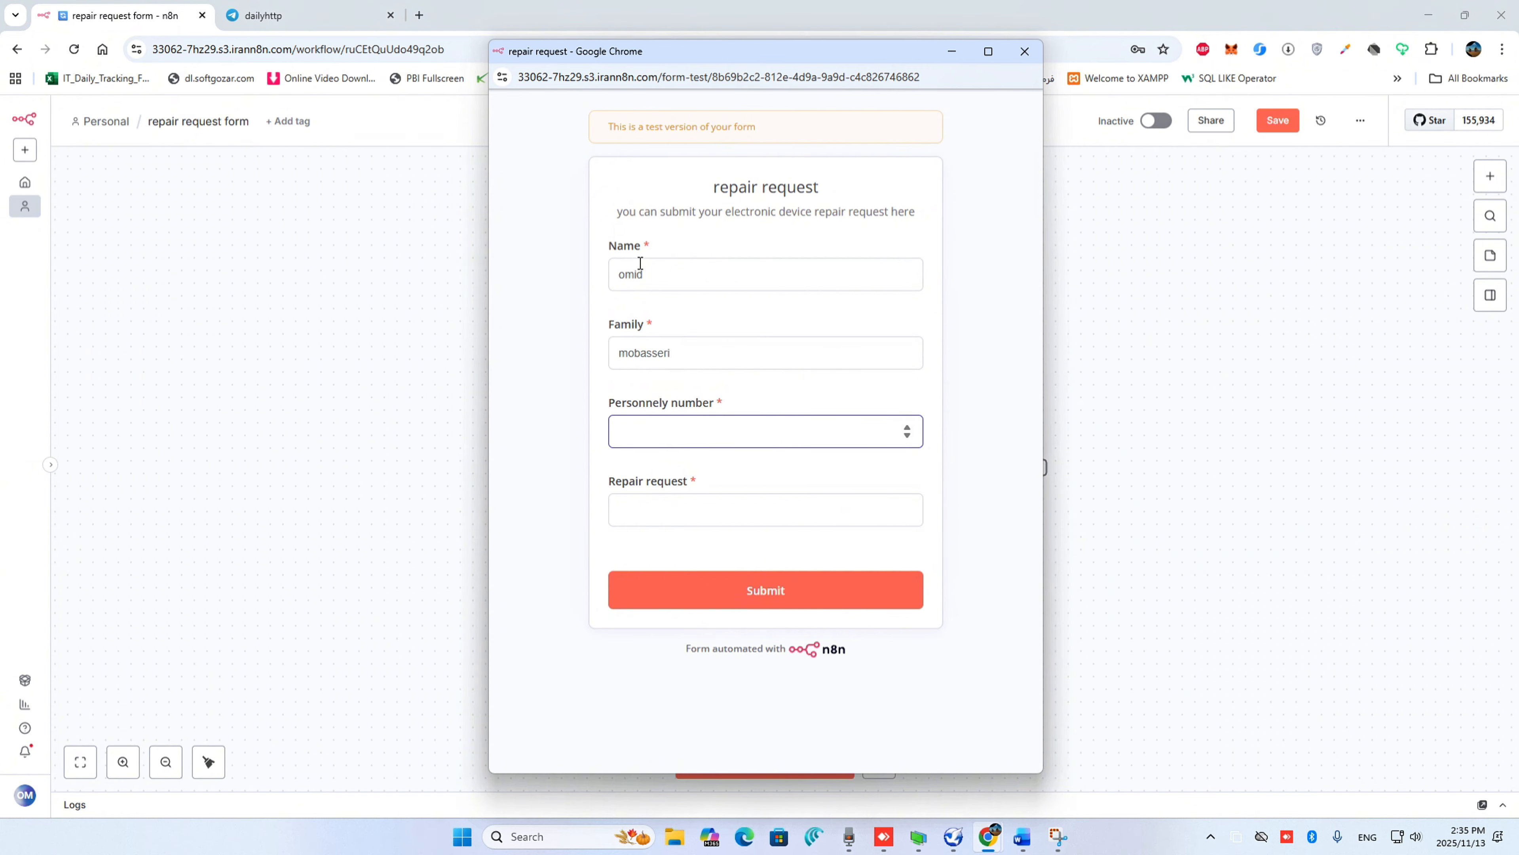
Enter the personnel number and the repair request "i dont have internet on my laptop", and submit the test form
{"action": "type", "text": "3066"}
{"action": "key", "text": "Tab"}
{"action": "type", "text": "i do"}
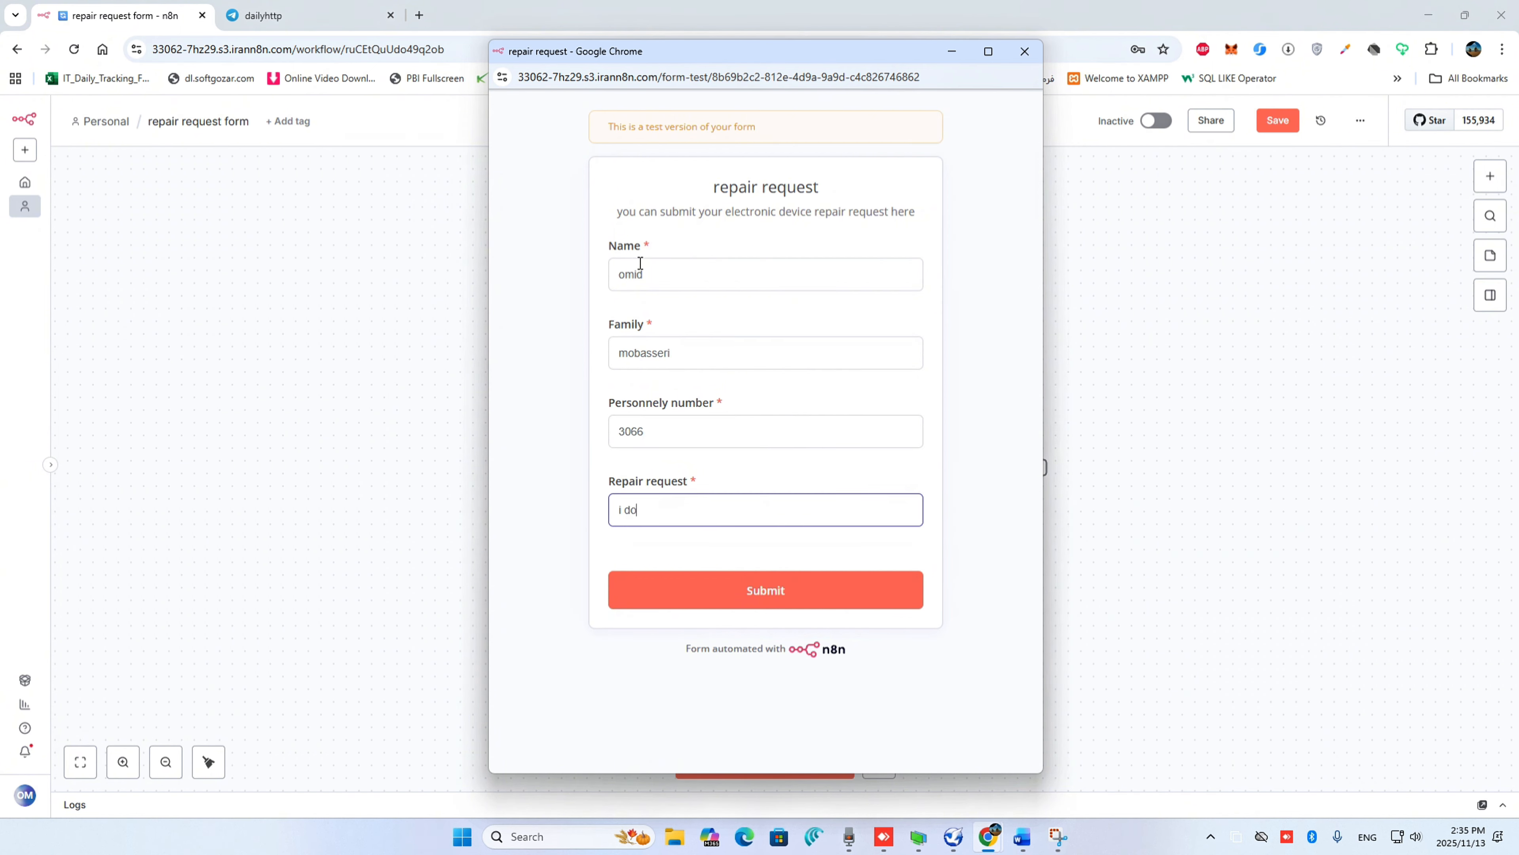
{"action": "type", "text": "nt have internet on my laptop"}
{"action": "left_click", "coordinate": [758, 595]}
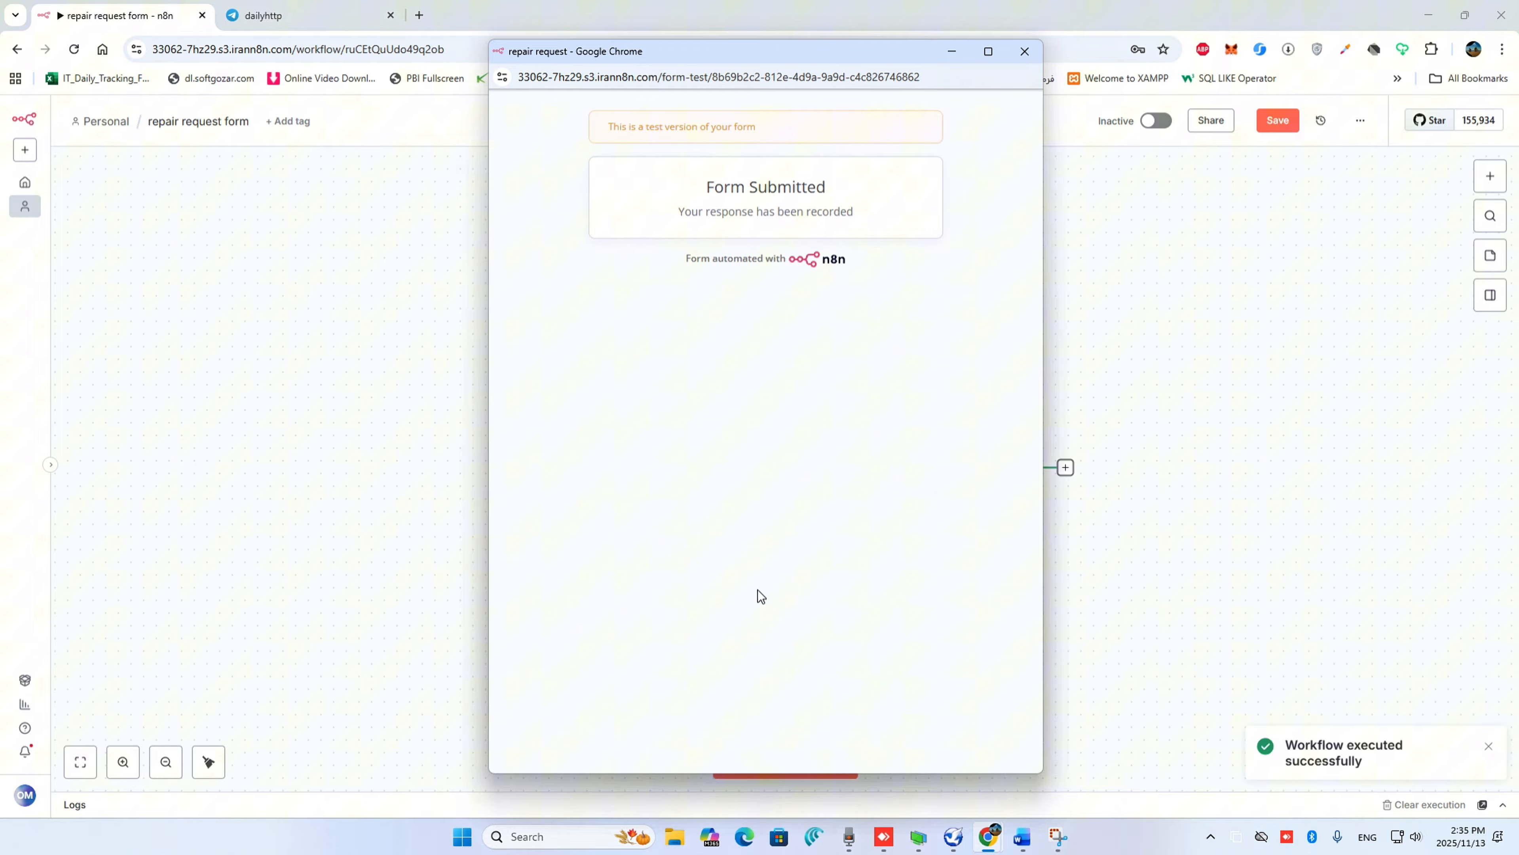
{"action": "left_click", "coordinate": [1025, 51]}
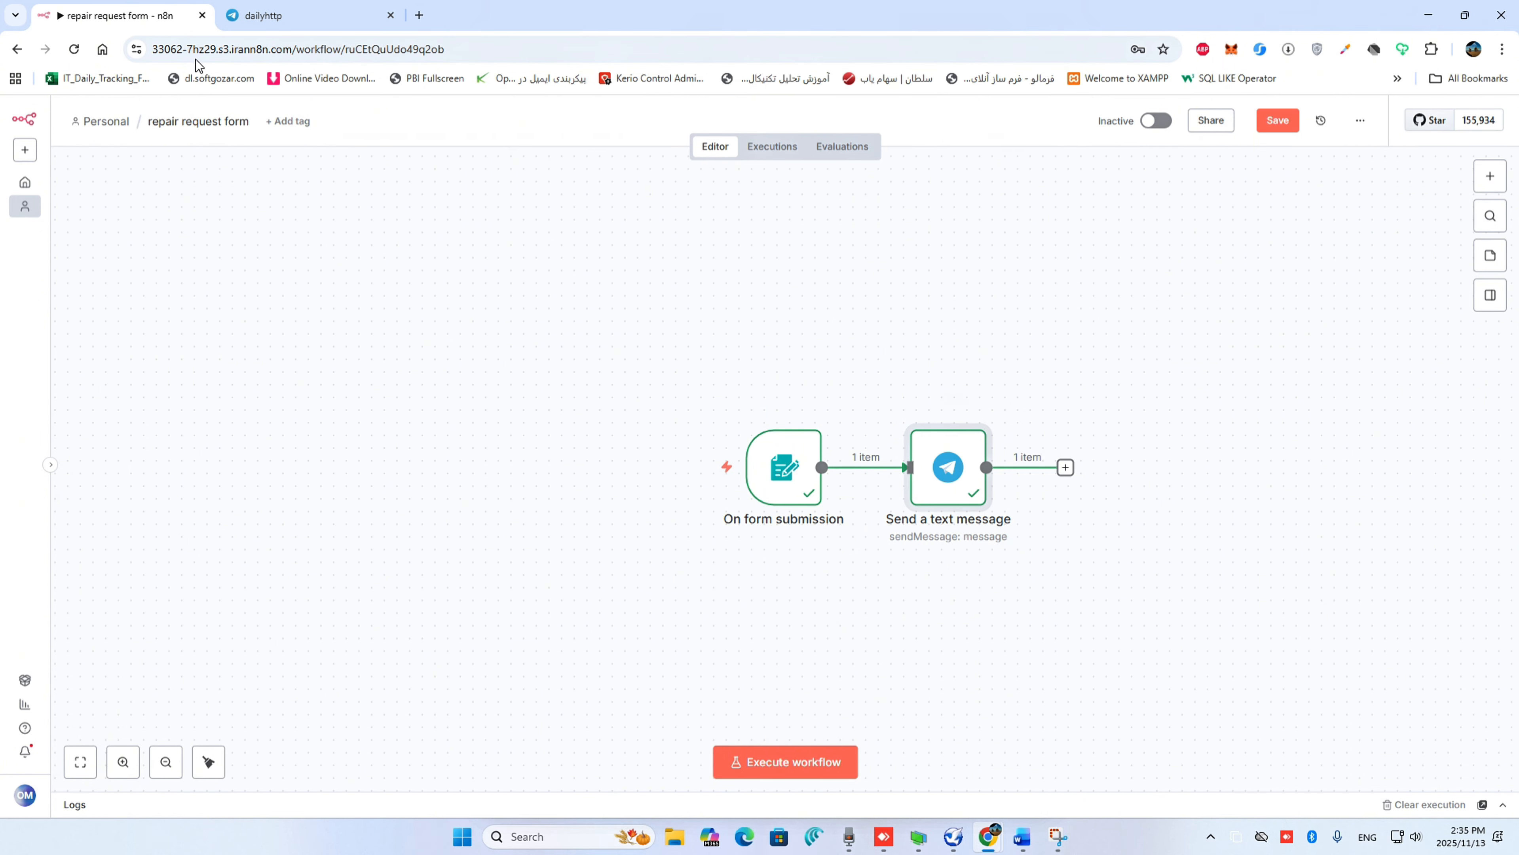
Switch to Telegram and check the requester, personnel number, repair message and date lines of the newest message in the dailyhttp chat
{"action": "left_click", "coordinate": [281, 16]}
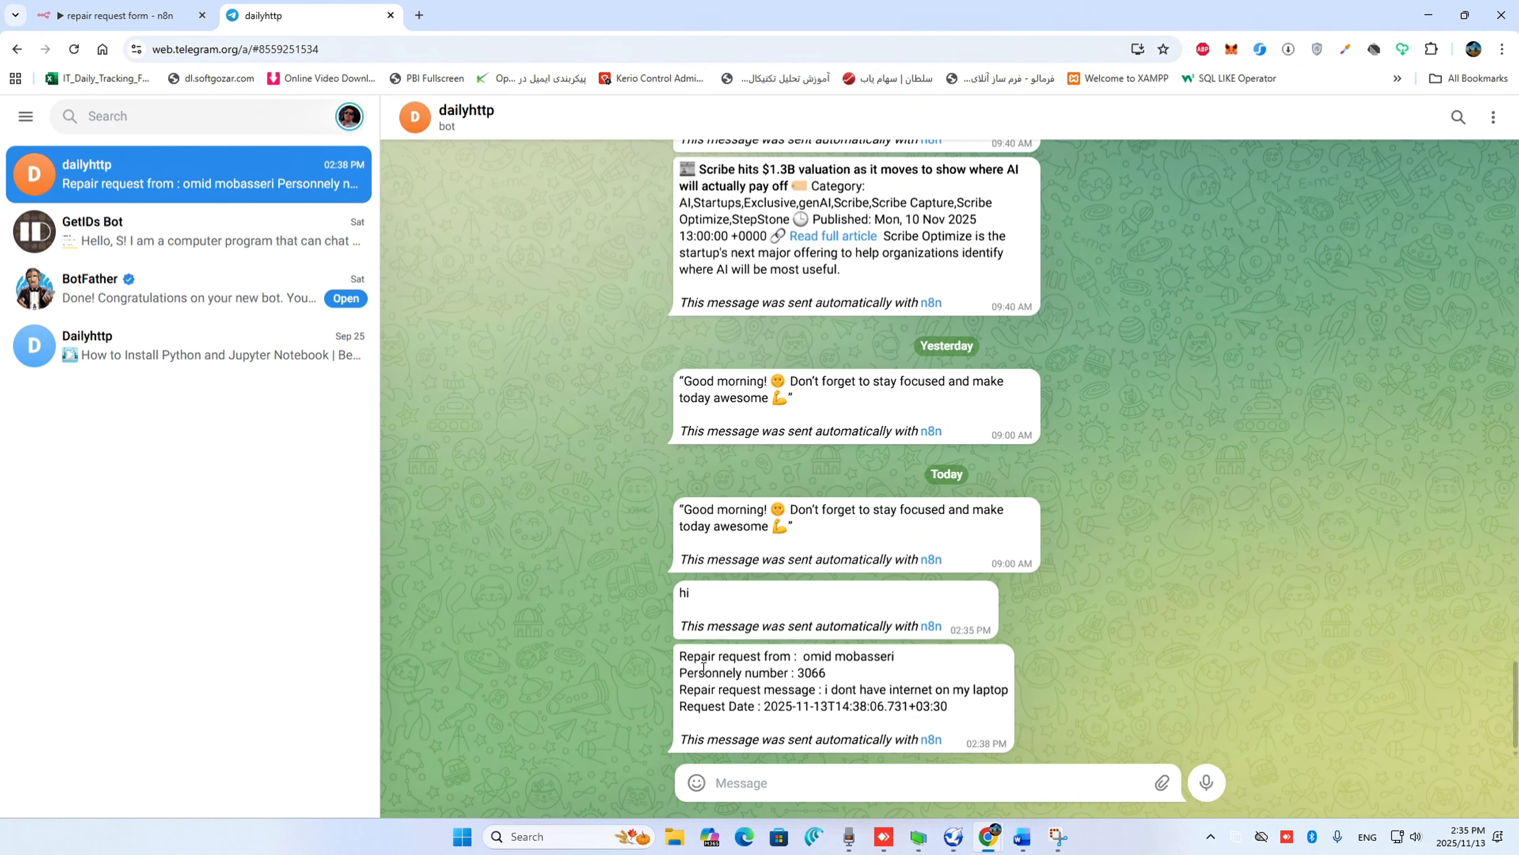
{"action": "left_click_drag", "start_coordinate": [680, 656], "coordinate": [908, 660]}
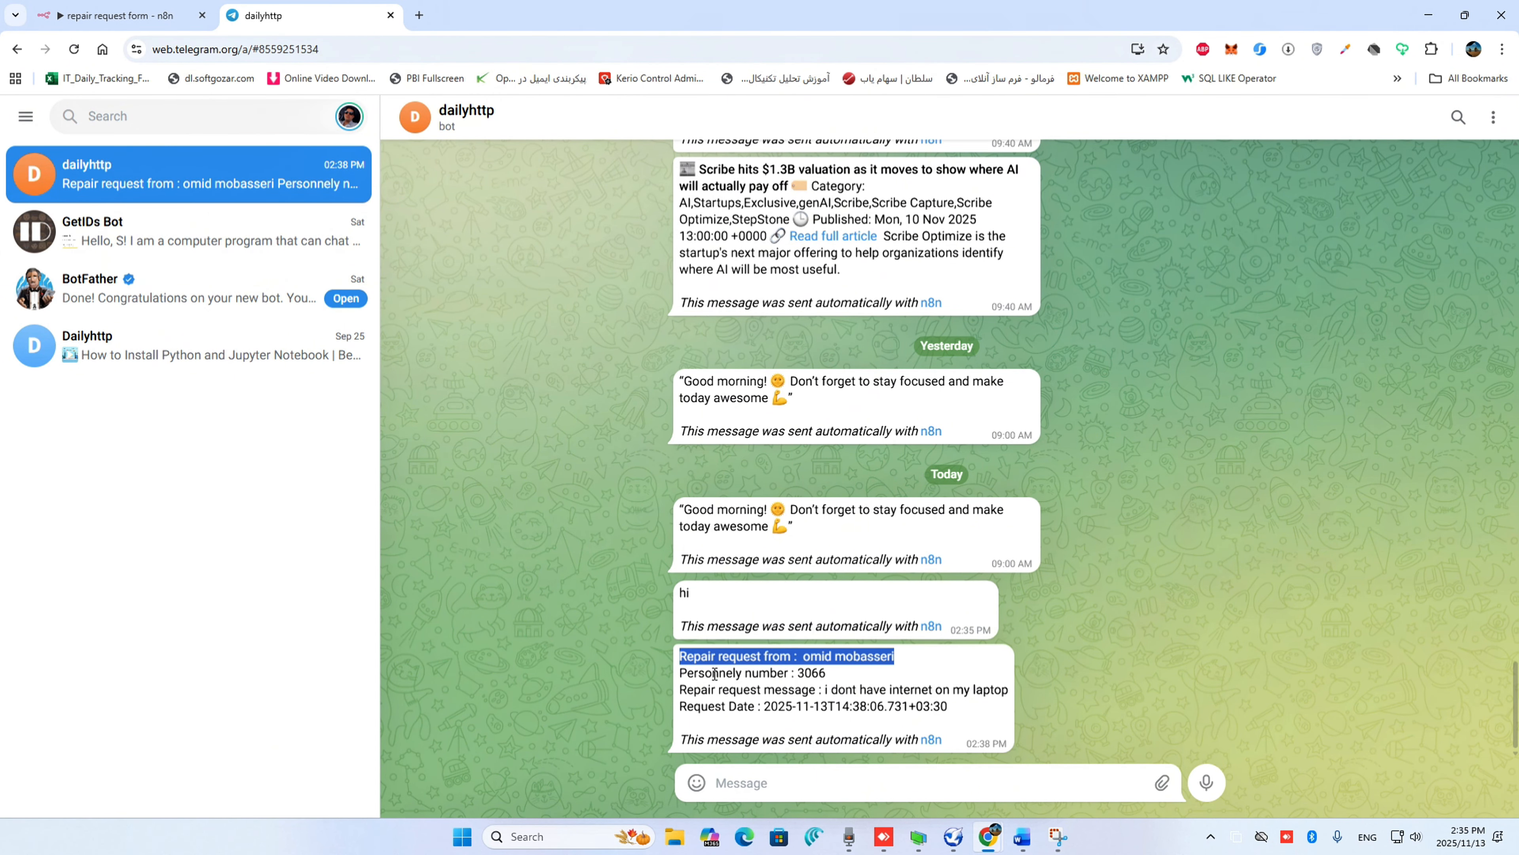
{"action": "left_click_drag", "start_coordinate": [682, 675], "coordinate": [828, 673]}
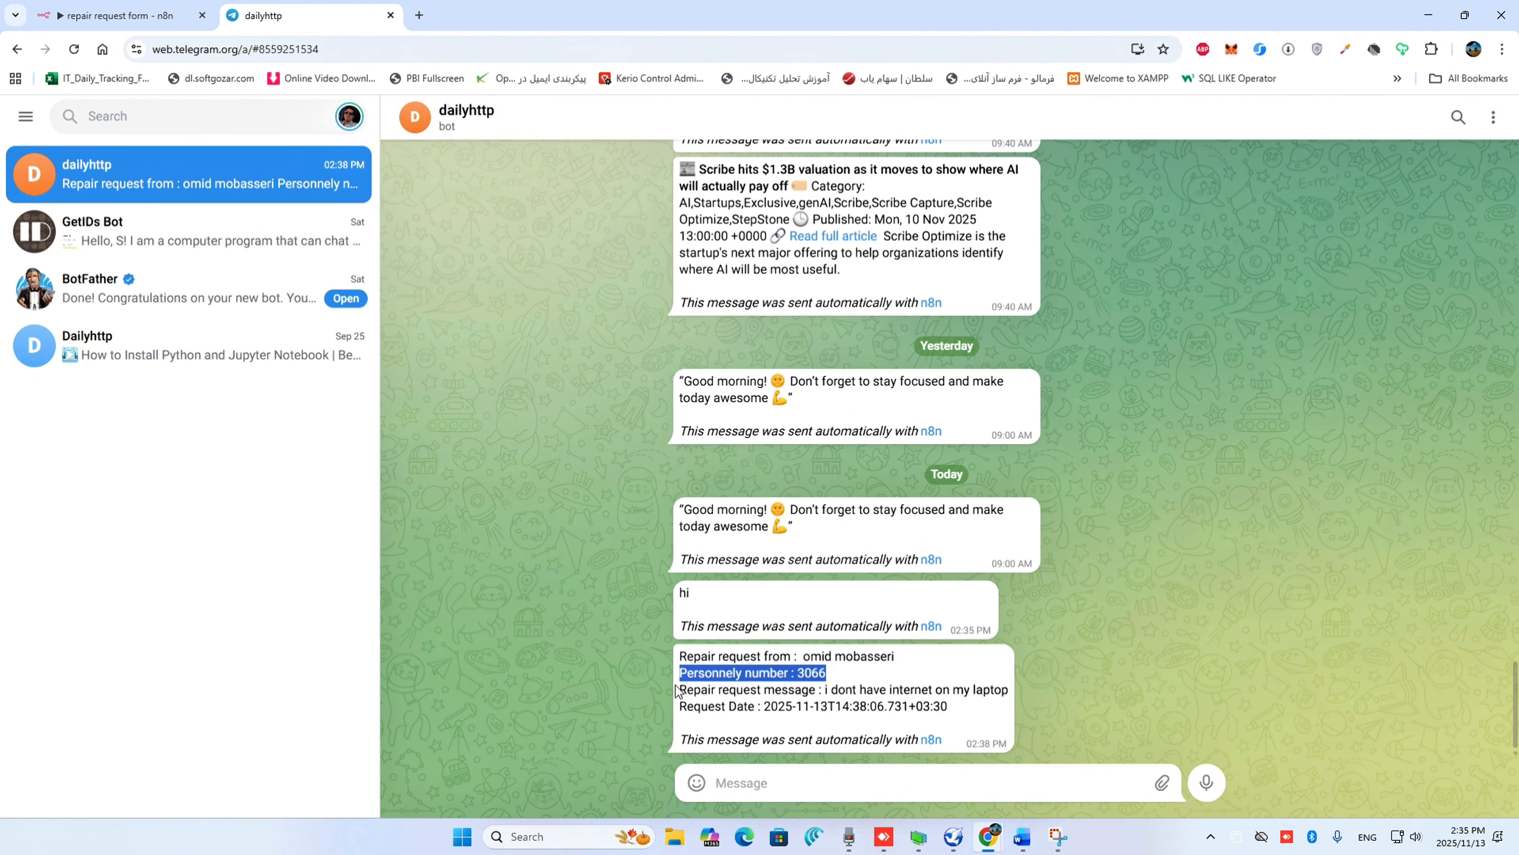
{"action": "left_click_drag", "start_coordinate": [680, 688], "coordinate": [1008, 690]}
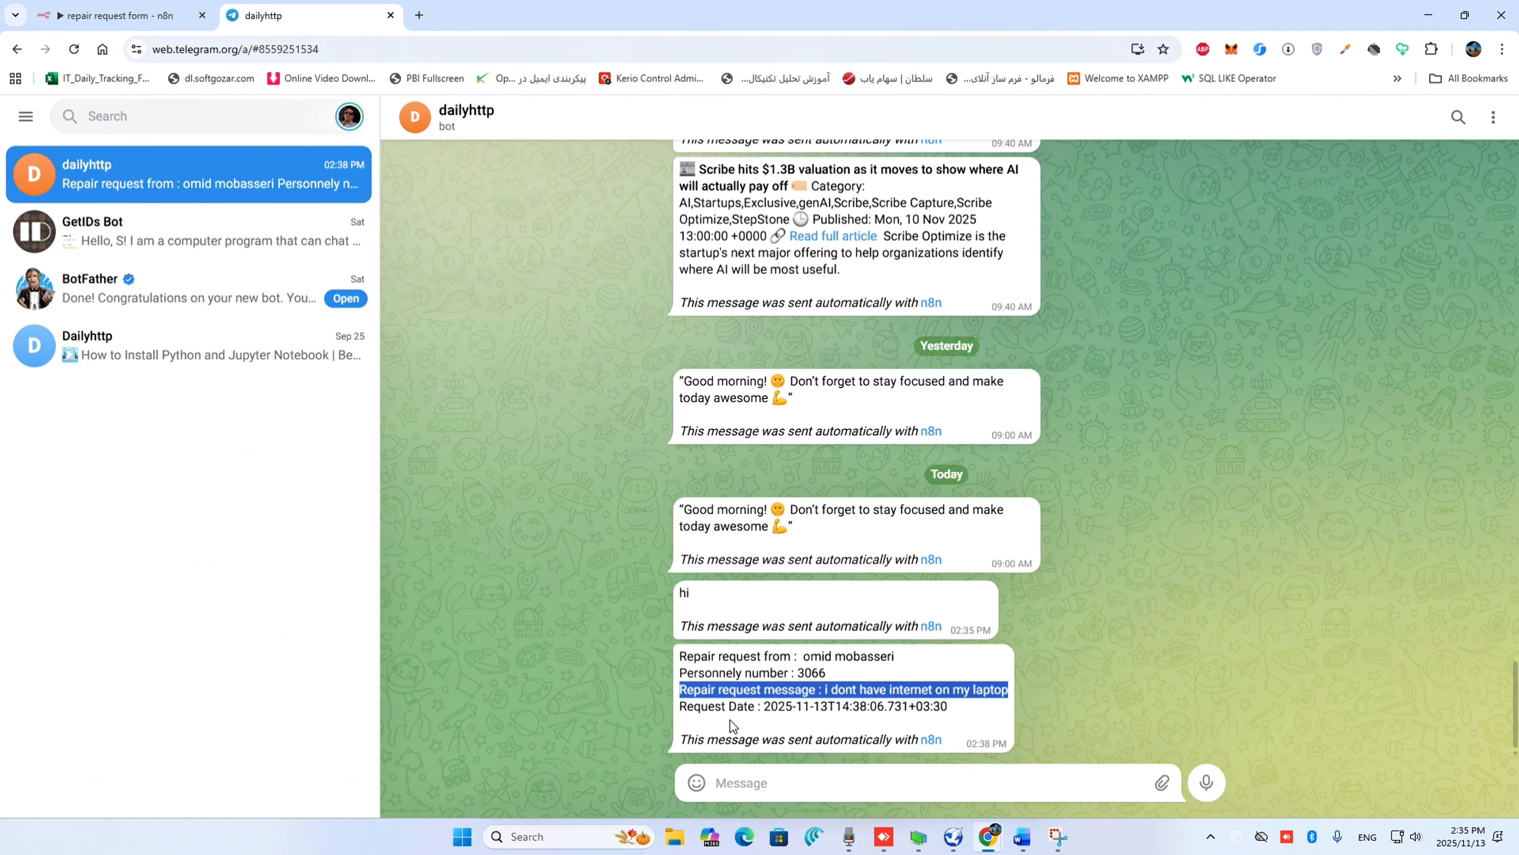
{"action": "left_click_drag", "start_coordinate": [682, 706], "coordinate": [969, 706]}
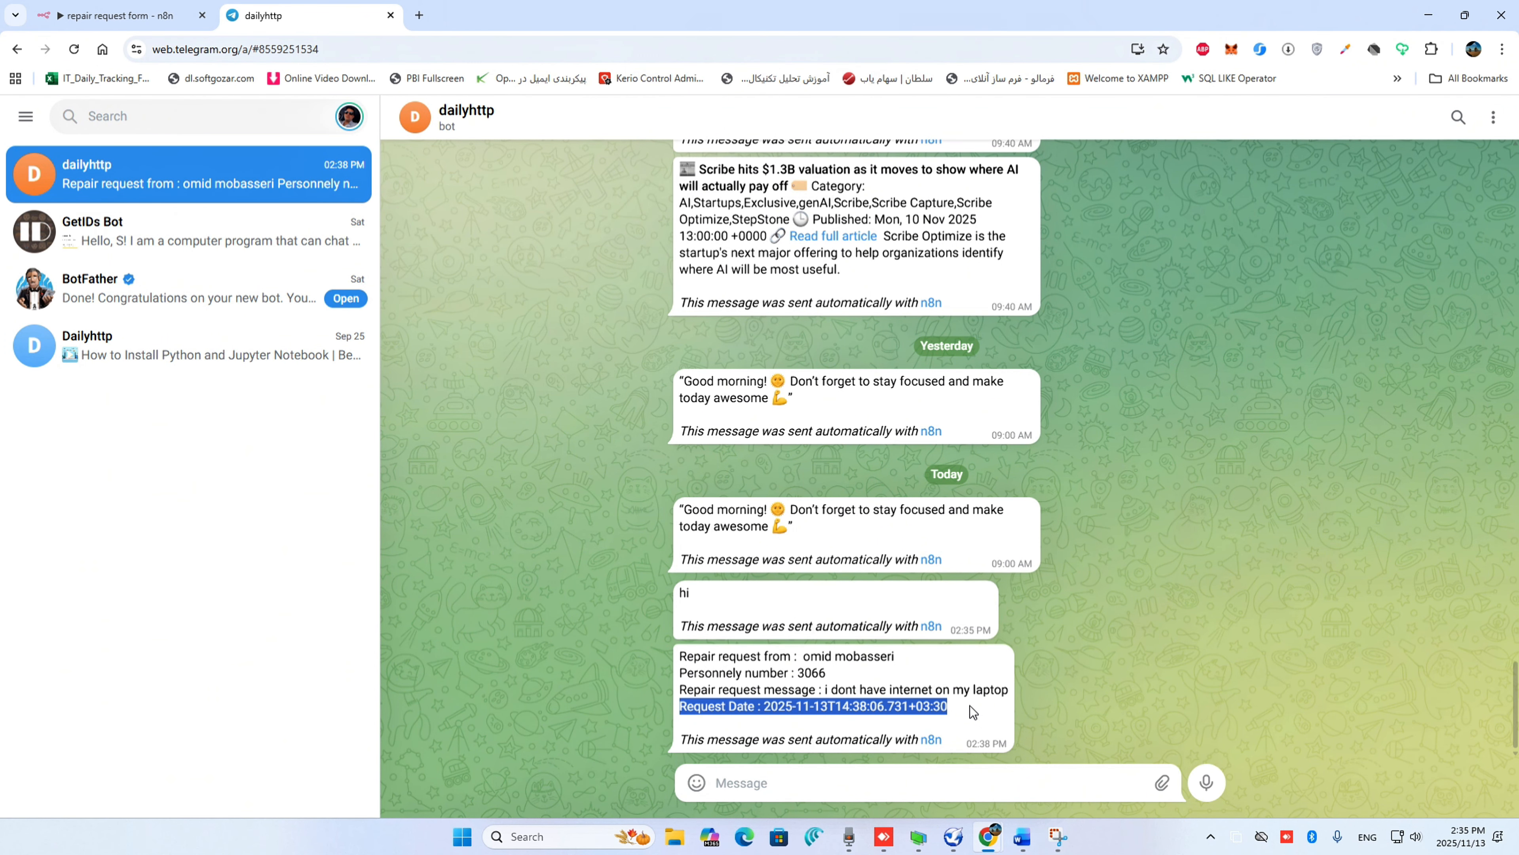
Switch back to n8n, save the repair request form workflow and dismiss the recommendation survey
{"action": "left_click", "coordinate": [128, 16]}
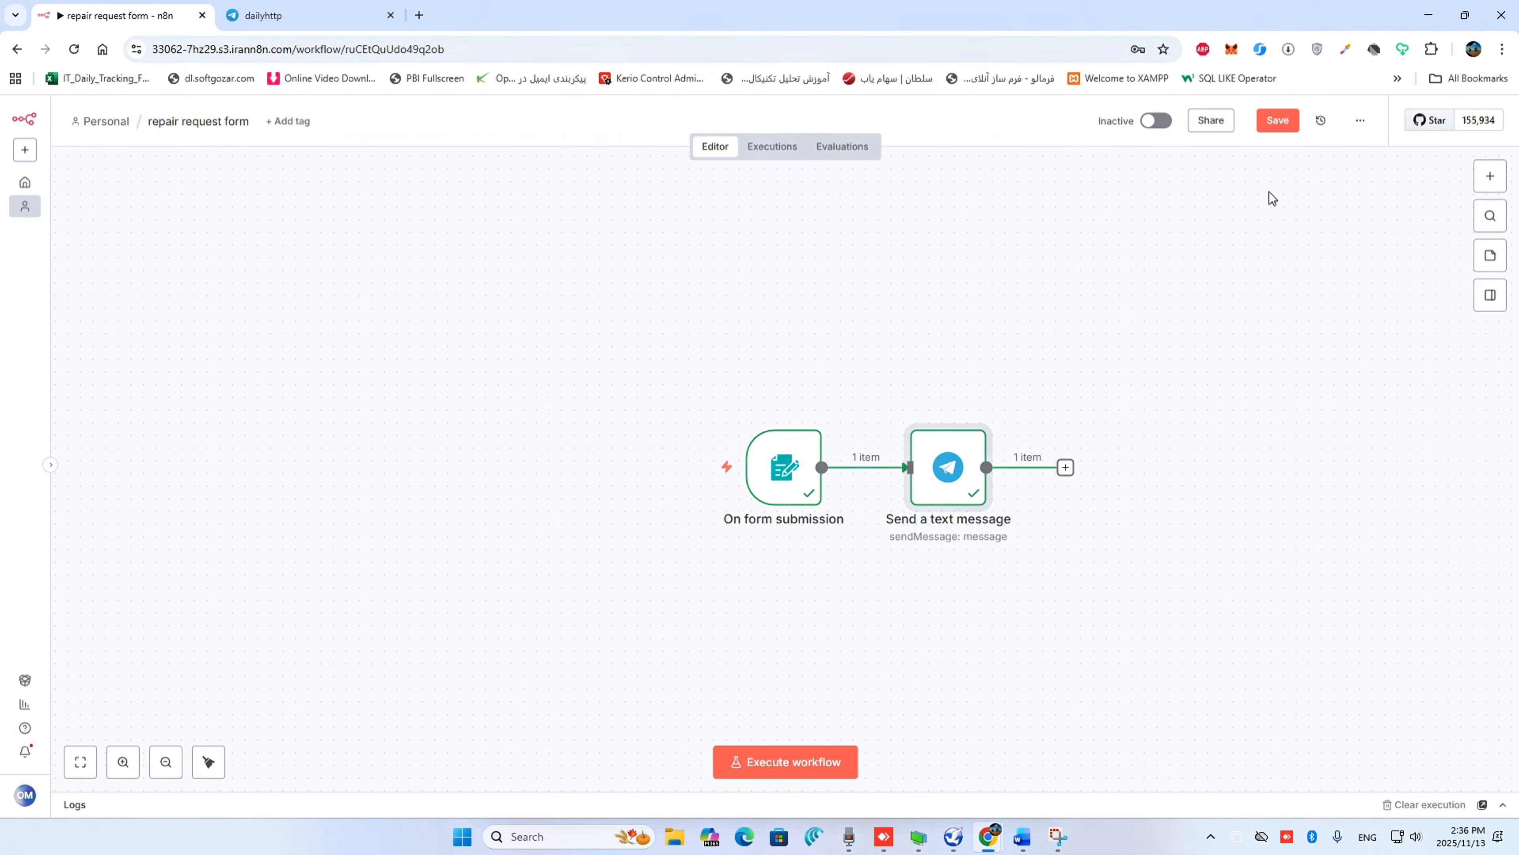
{"action": "left_click", "coordinate": [1276, 124]}
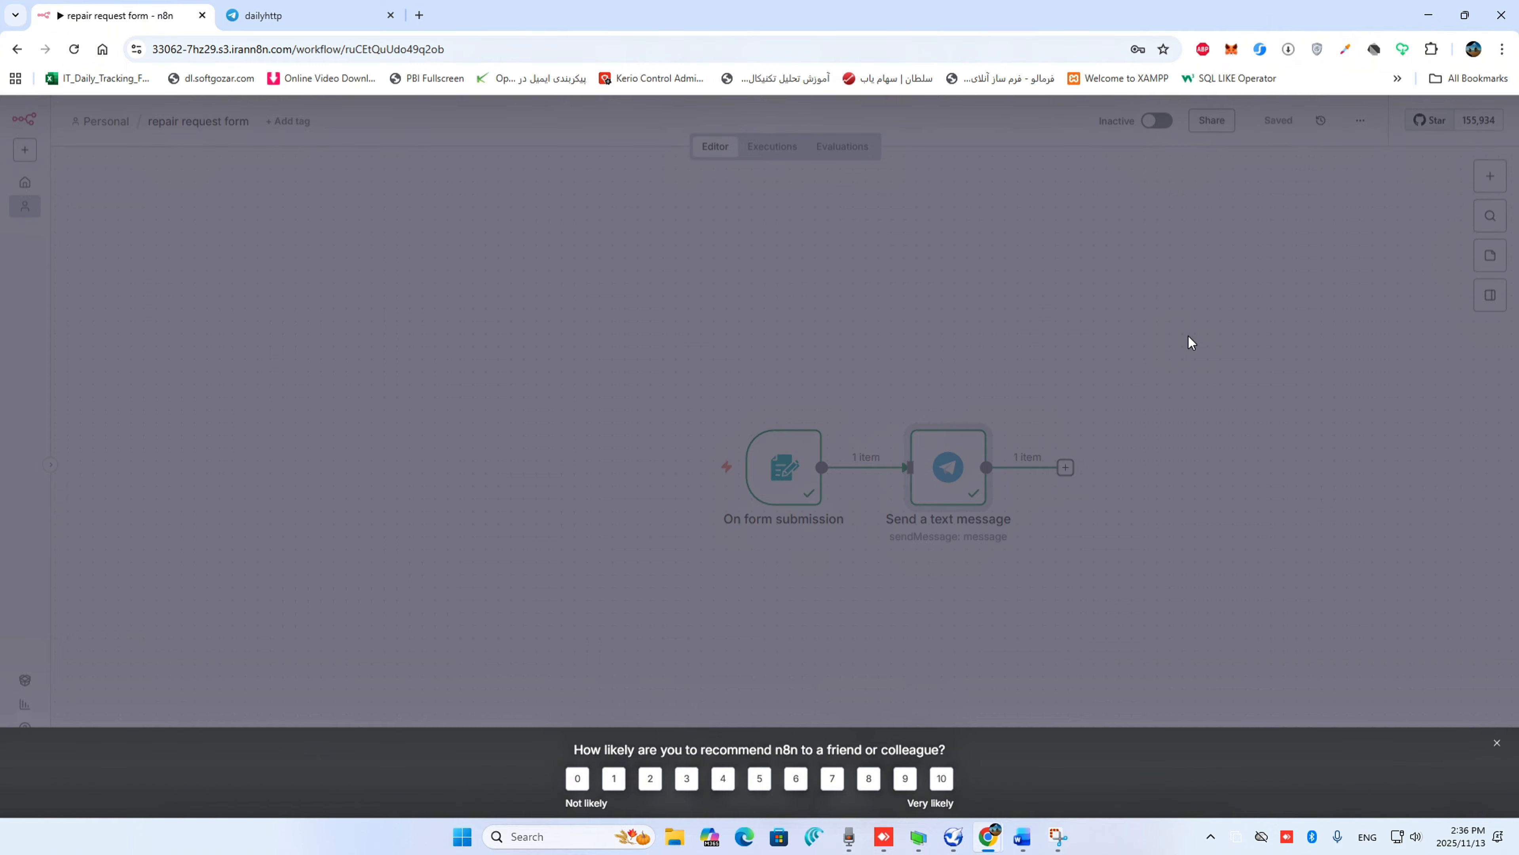
{"action": "left_click", "coordinate": [1496, 742]}
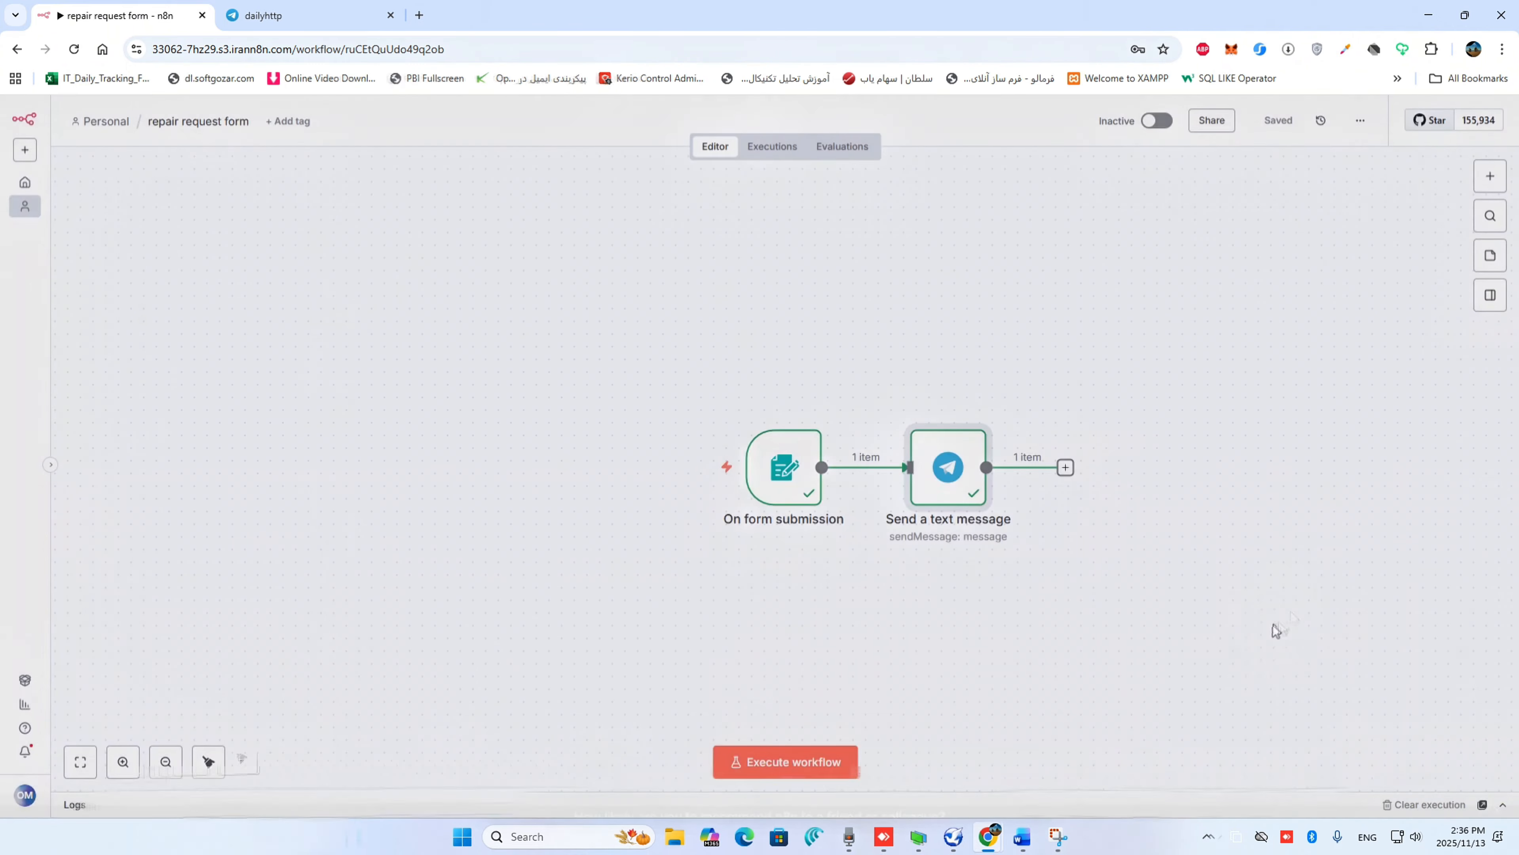